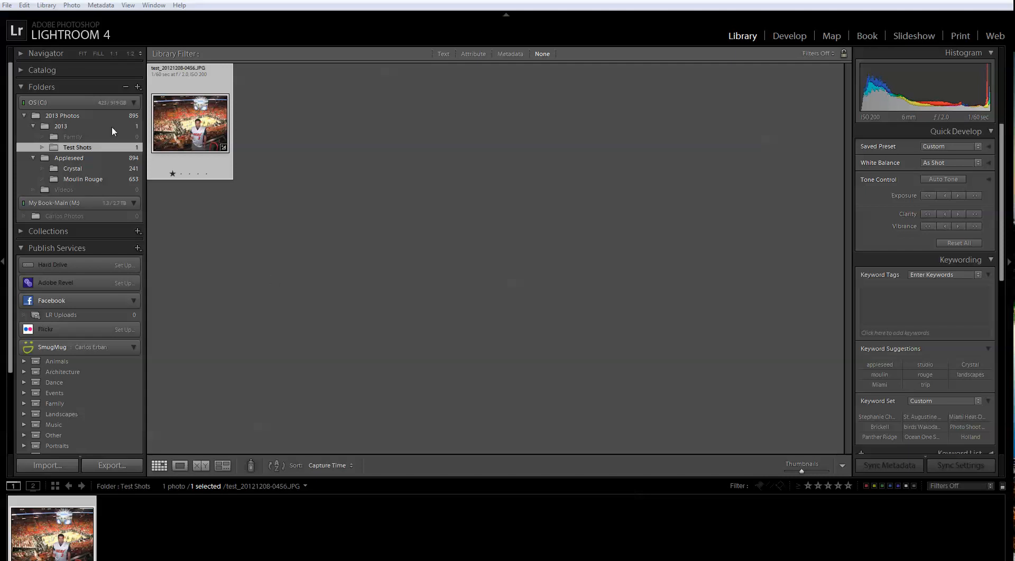
- Start a new catalog and create a folder named "Miami Trip" inside the 2013 Photos folder
click(8, 6)
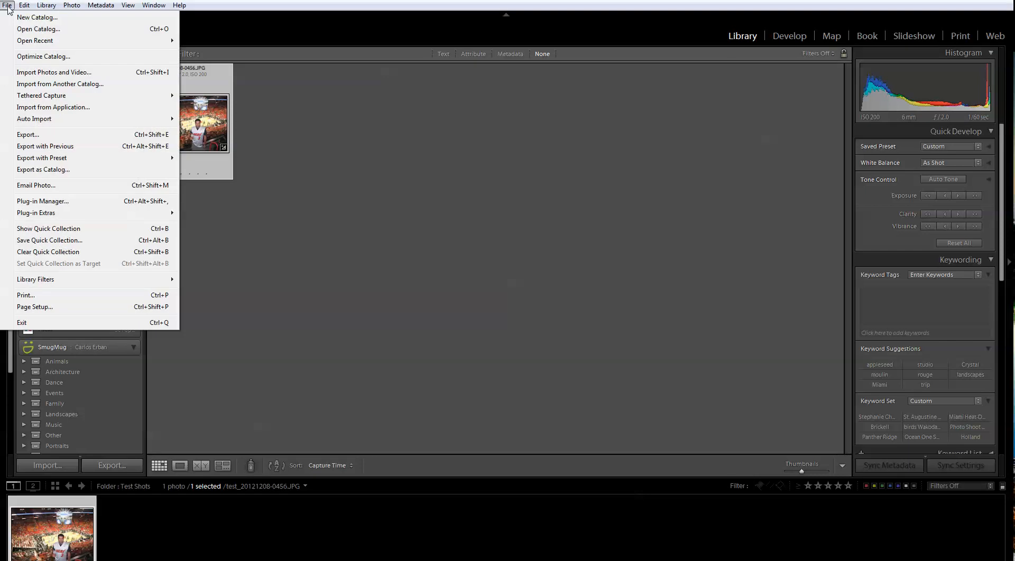
click(37, 16)
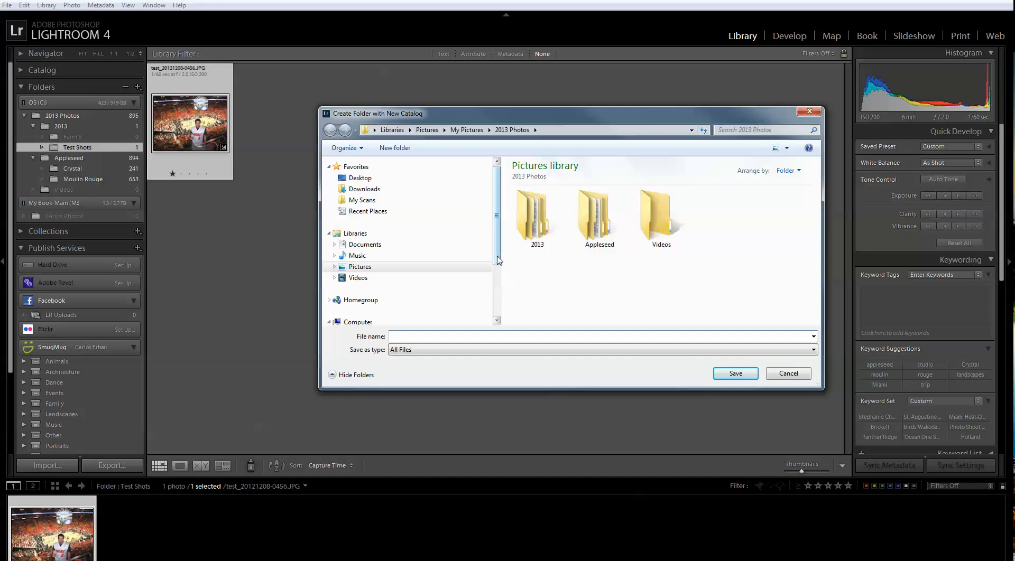
scroll(497, 268, down, 1)
scroll(497, 268, down, 3)
scroll(497, 261, up, 4)
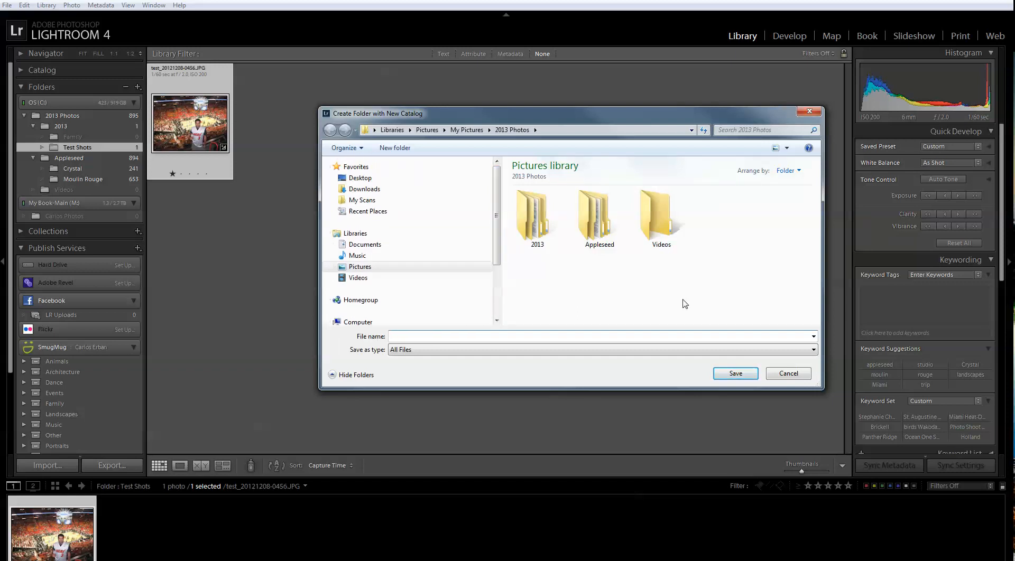
right_click(625, 286)
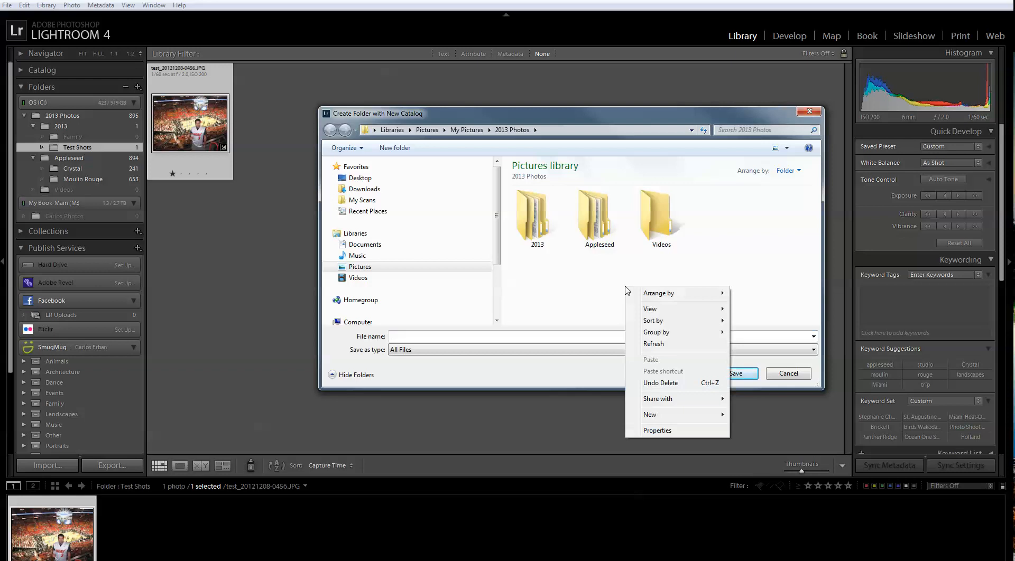
click(395, 149)
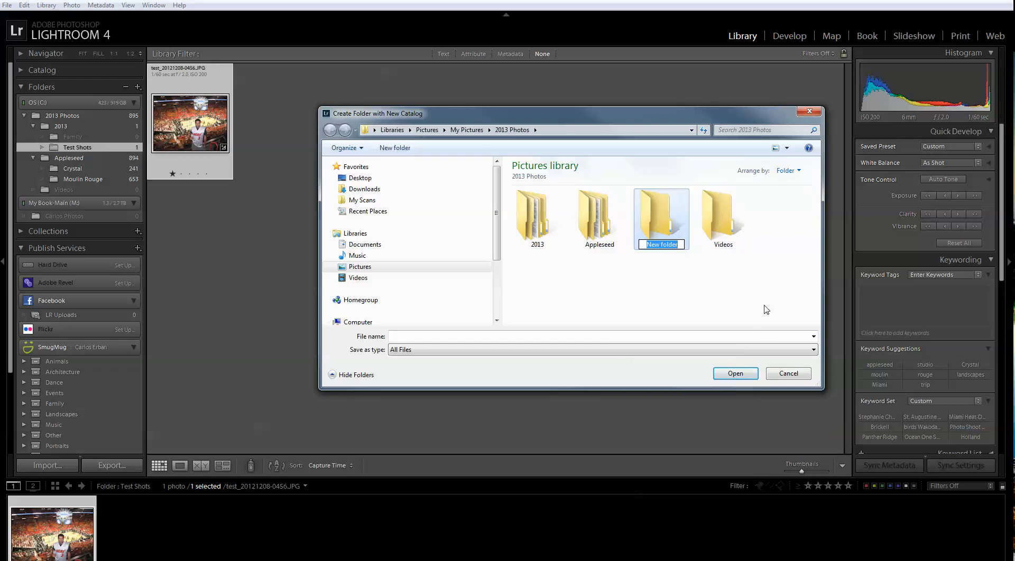
text(Miami Trip)
- Save the new catalog as "Miami" in the 2013 Photos folder, skipping the backup of the old catalog
click(410, 336)
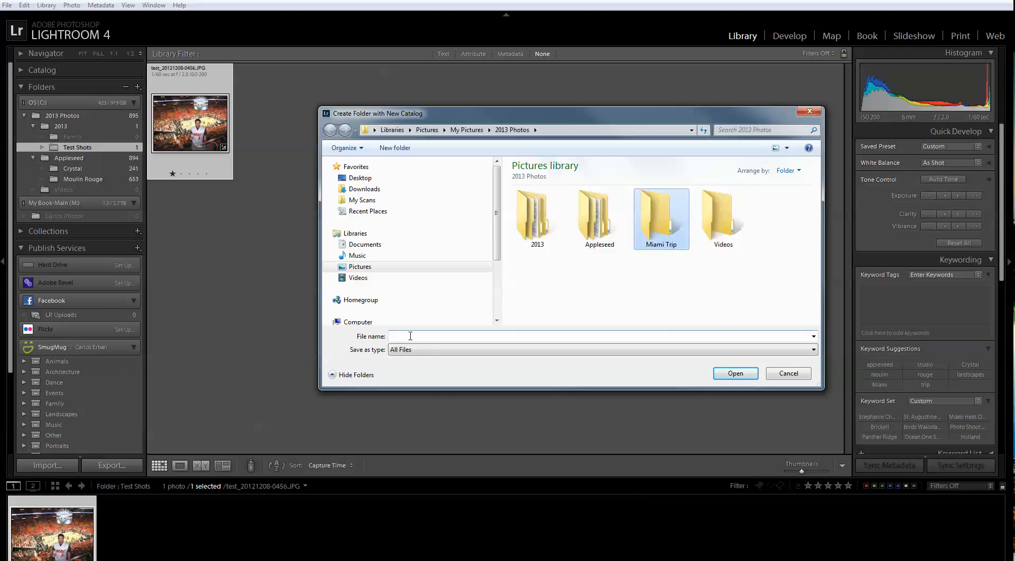
click(410, 336)
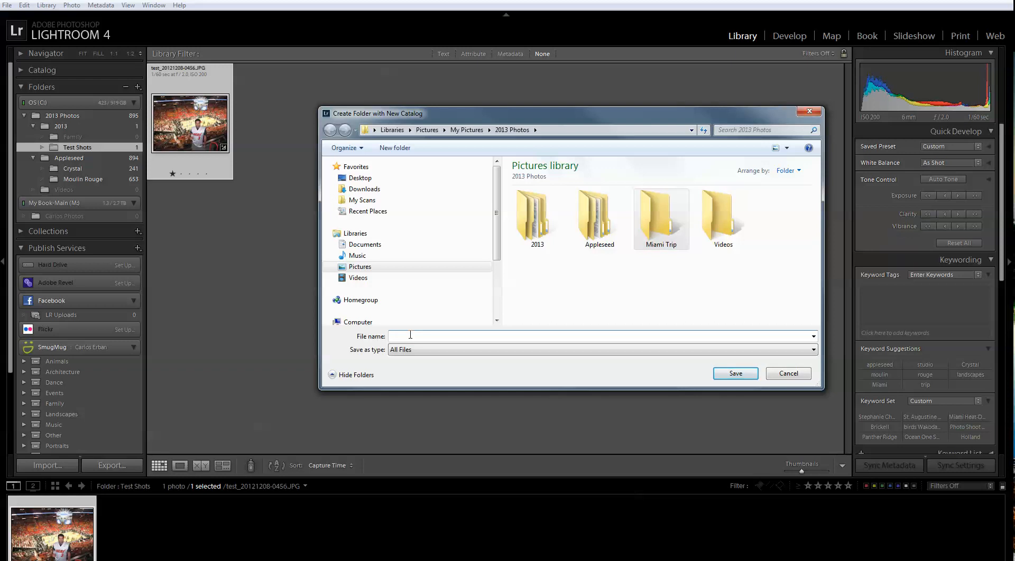
text(Miami)
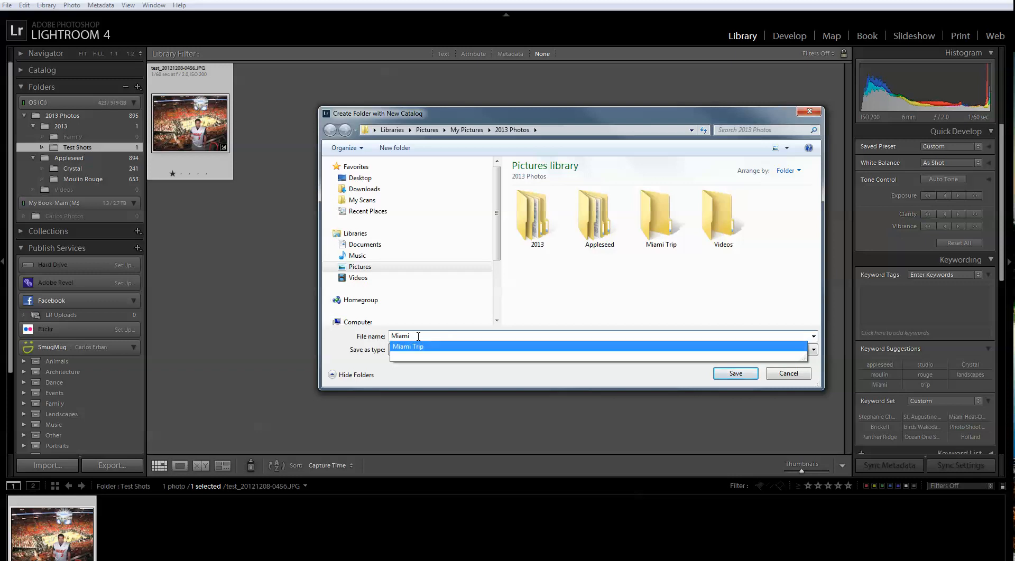
click(735, 374)
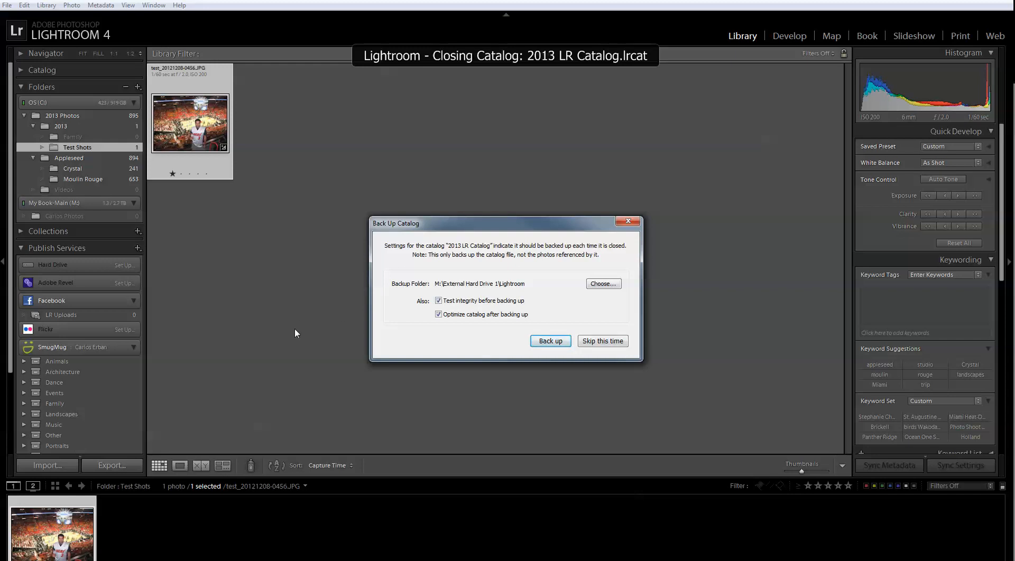
click(609, 343)
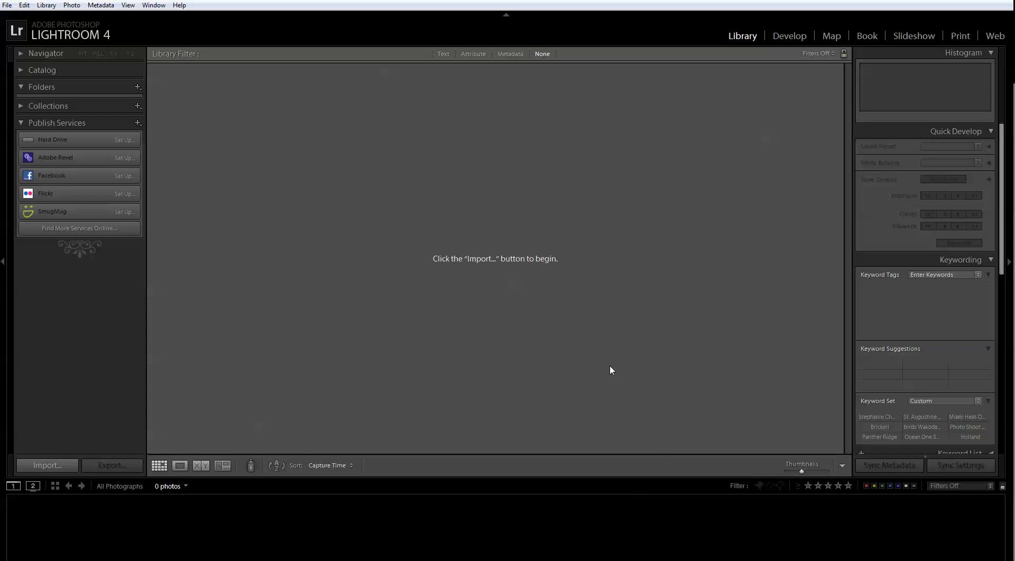
- Set up a photo import from the NIKON D800 card with the shoot name "miami_" and the keyword "miami"
click(8, 5)
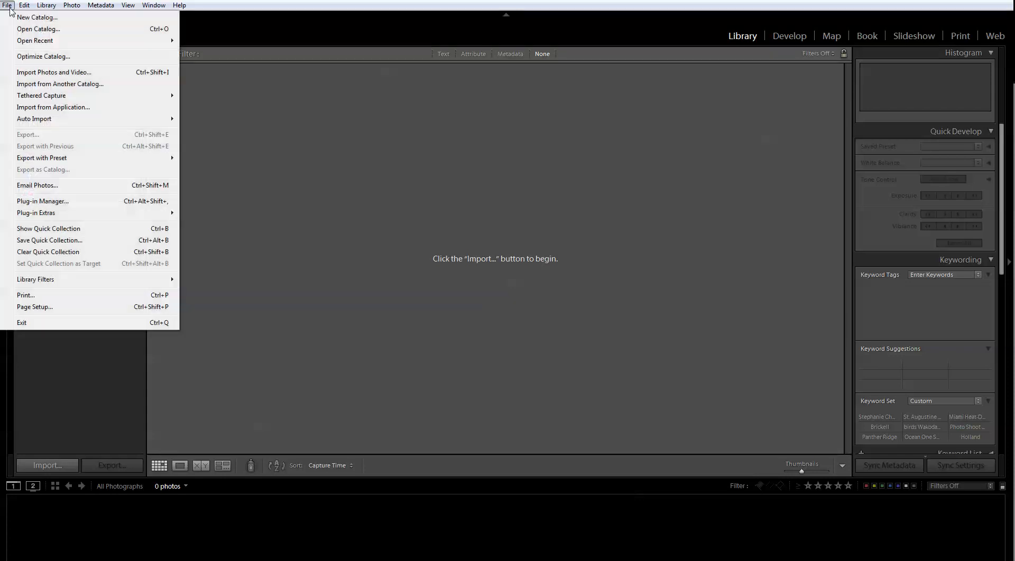
click(40, 73)
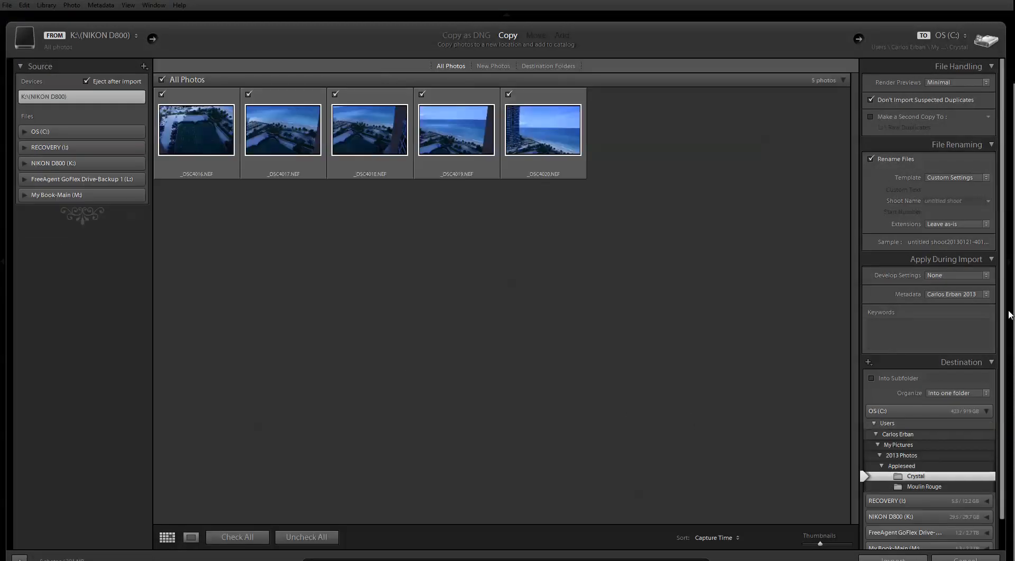
click(958, 201)
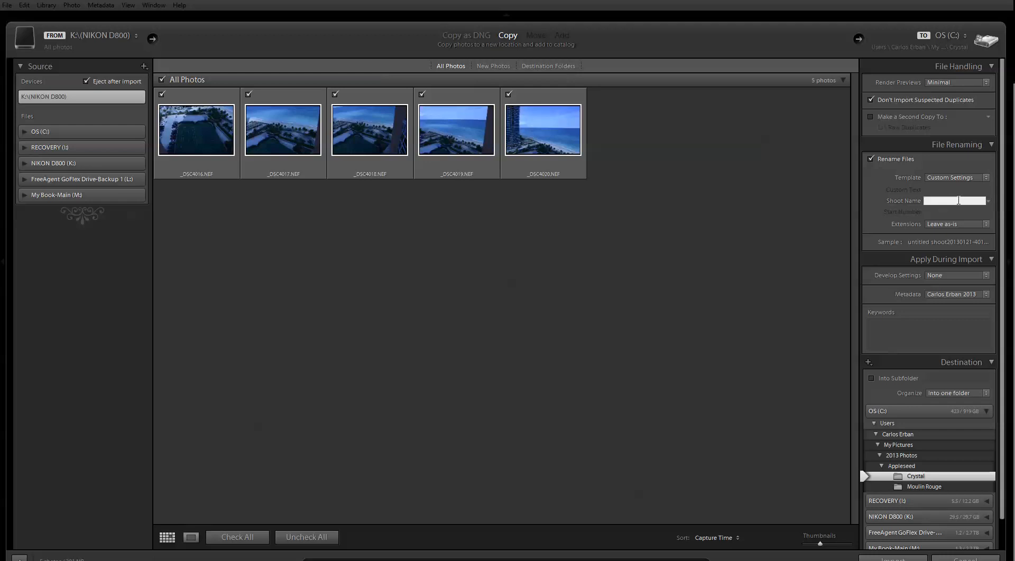
text(miami_)
click(918, 321)
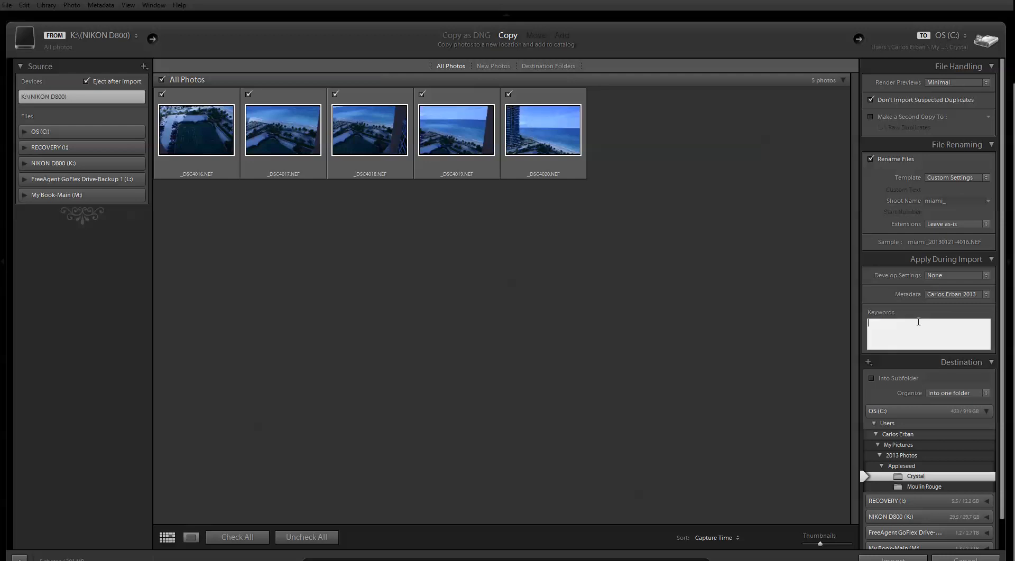
text(miami)
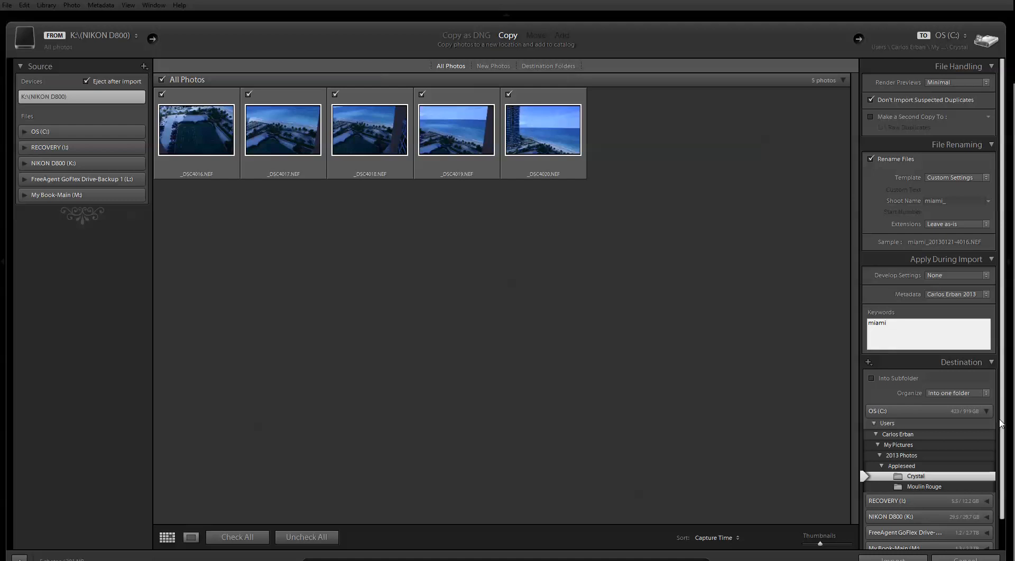
- Choose the Miami Trip folder under 2013 Photos as the destination and import the photos
drag(1001, 423, 1008, 467)
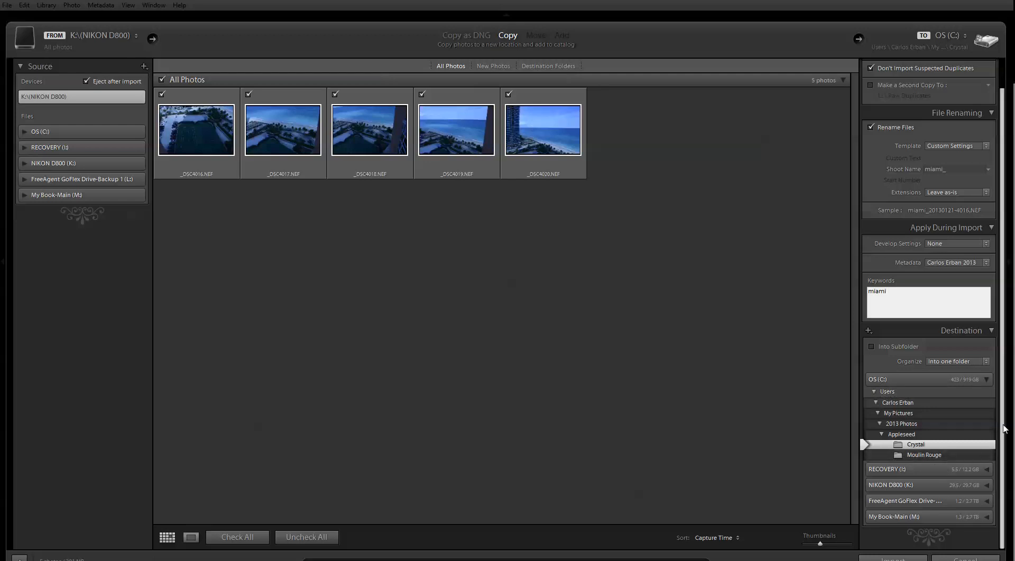
click(877, 404)
click(876, 393)
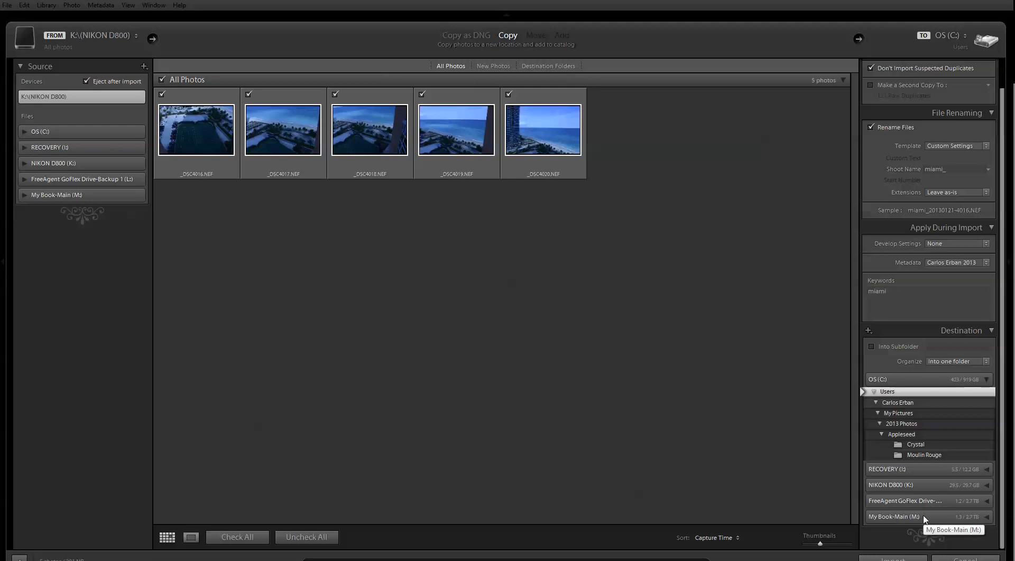
click(881, 435)
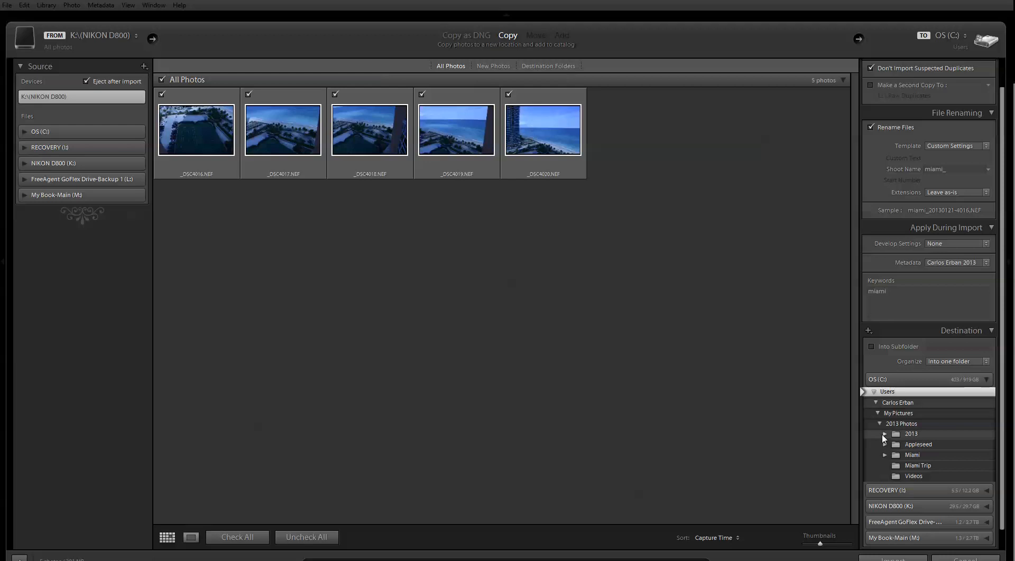
click(934, 466)
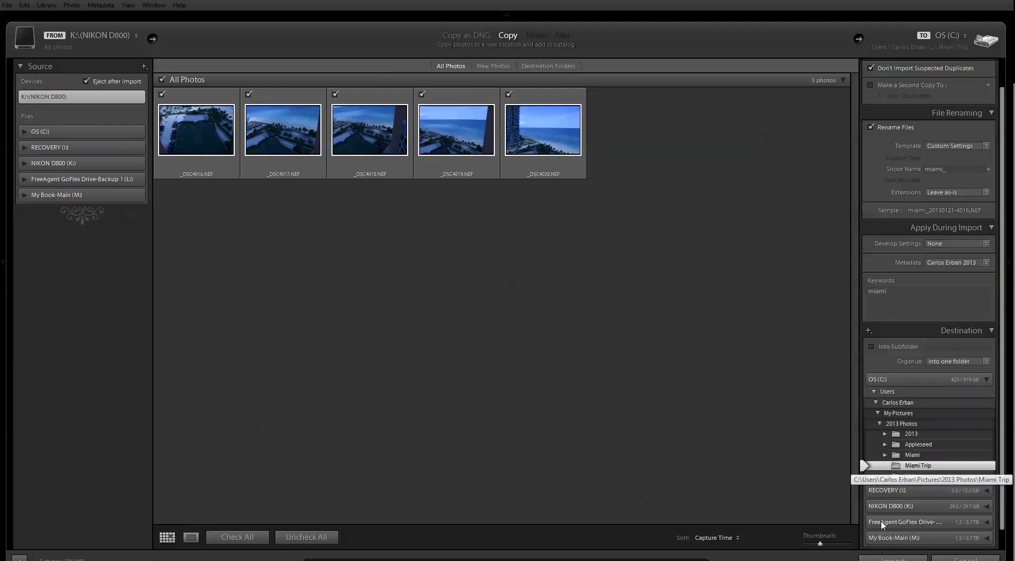
click(895, 559)
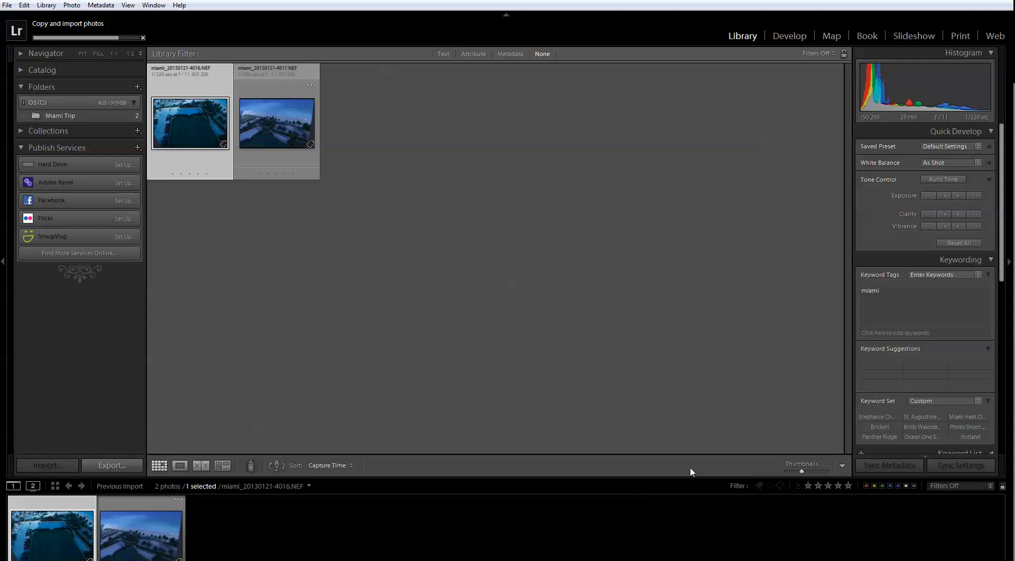
- Open the tennis court photo in the Develop module and apply Auto white balance and Auto tone
click(22, 70)
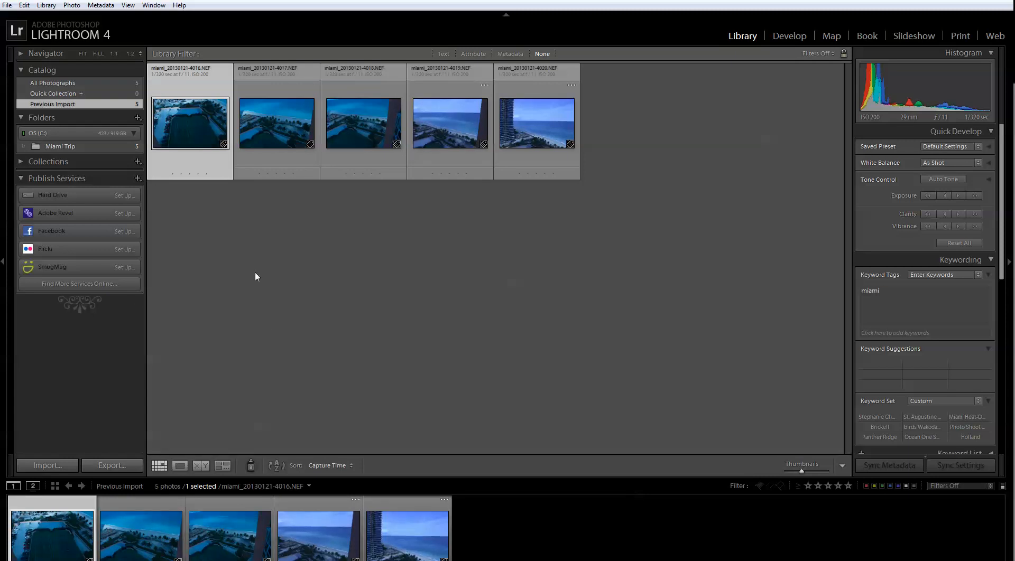
click(803, 37)
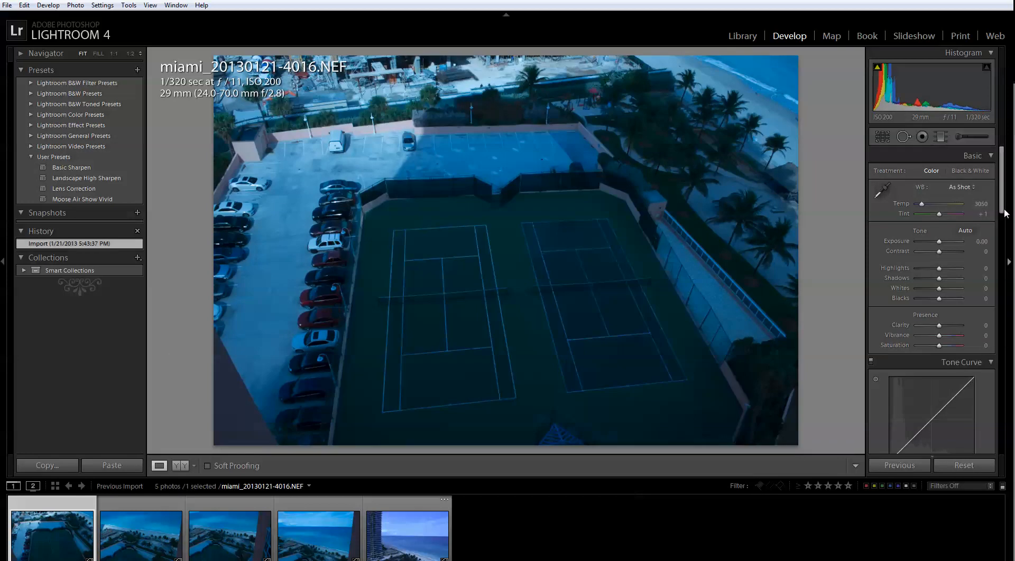
click(969, 187)
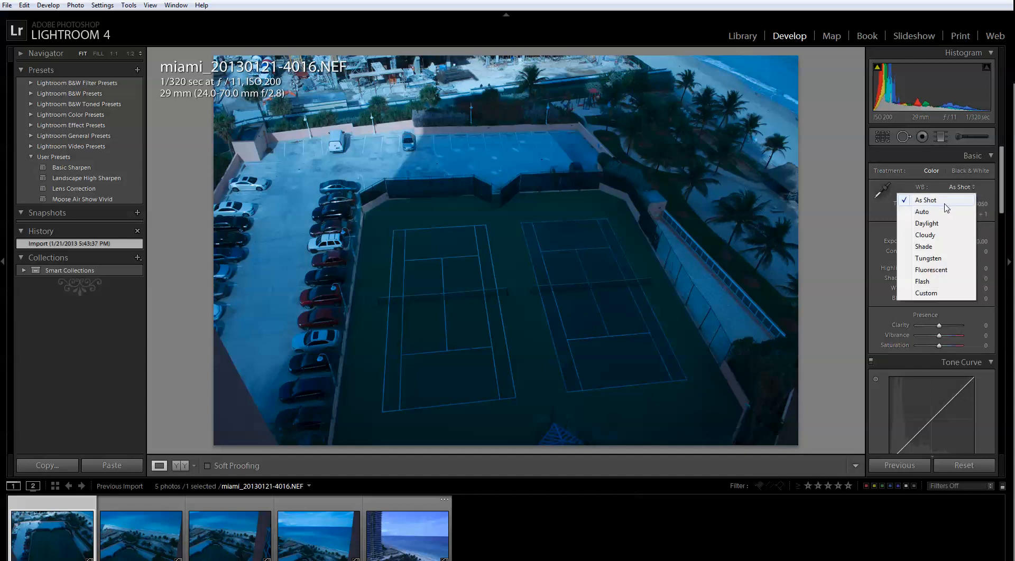
click(967, 212)
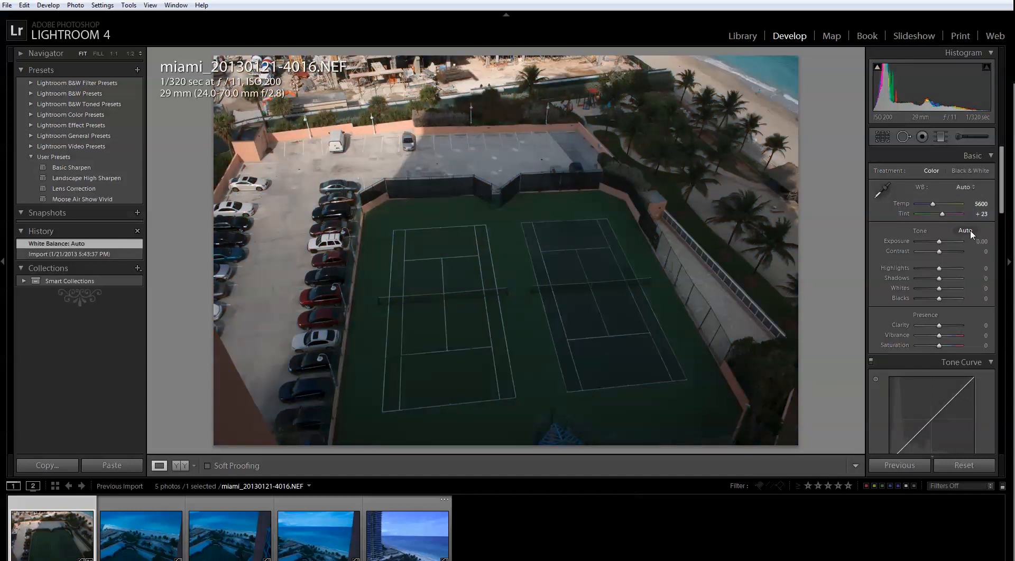
click(969, 230)
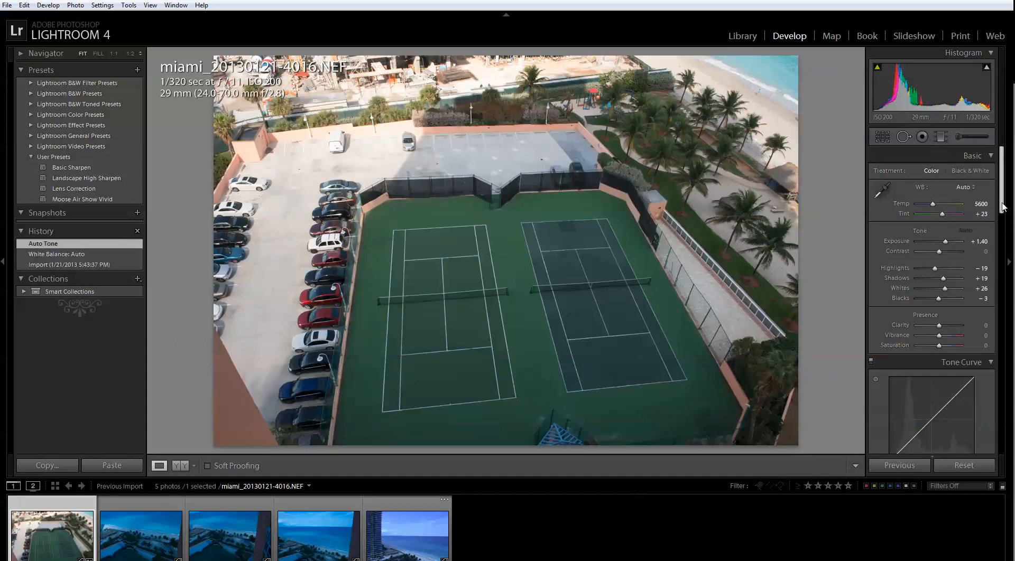
- Set the tennis court photo's camera calibration profile to Camera Landscape
scroll(969, 287, down, 15)
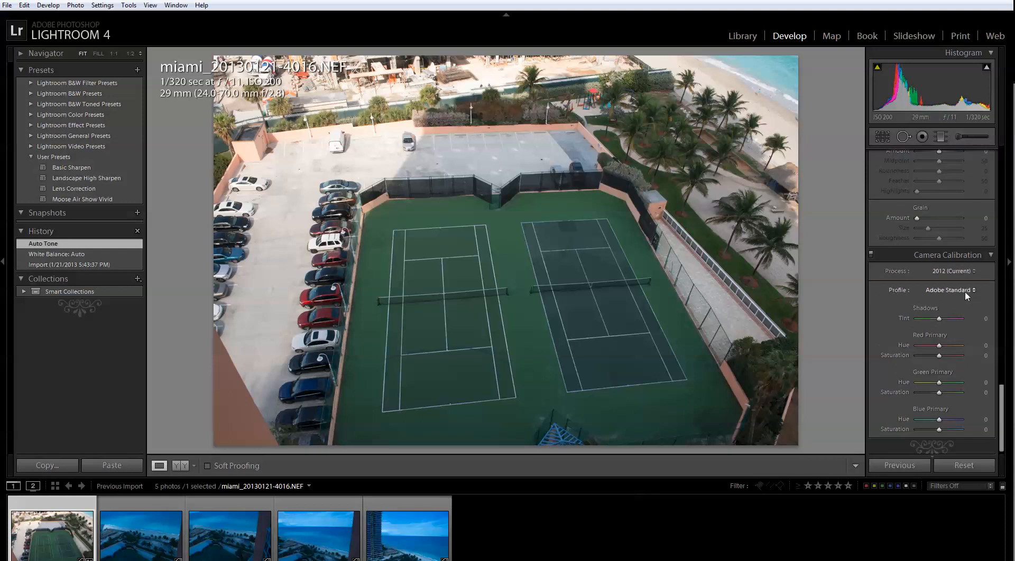
click(965, 291)
click(954, 316)
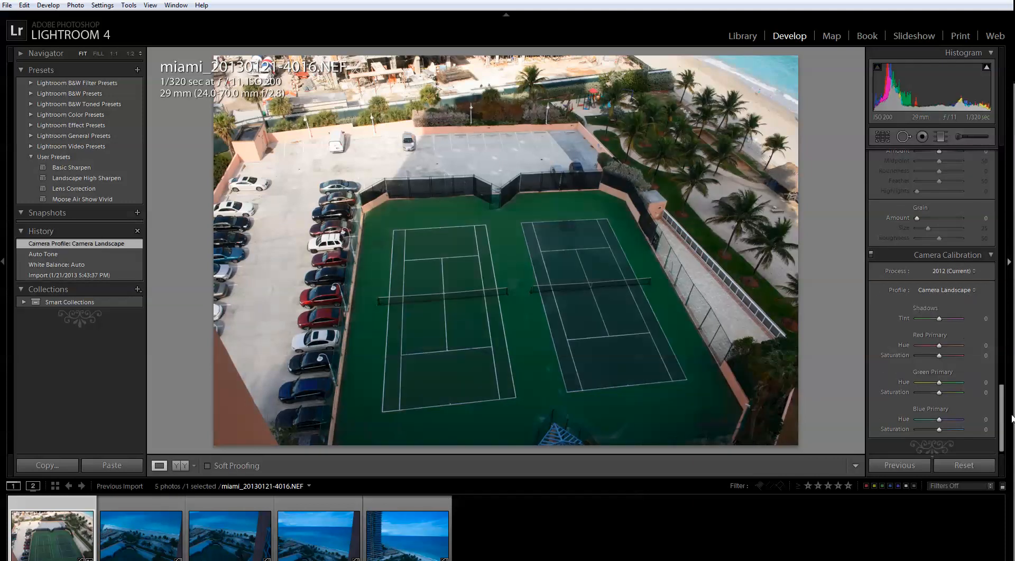
- Enable lens profile corrections for the tennis court photo and set its sharpening amount to 55
drag(1003, 412, 1003, 326)
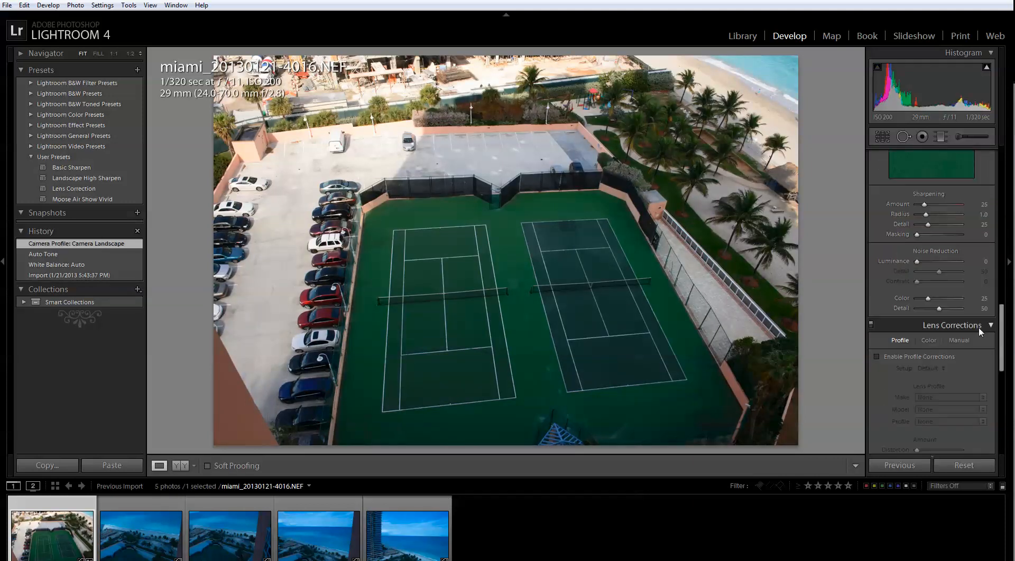
click(876, 356)
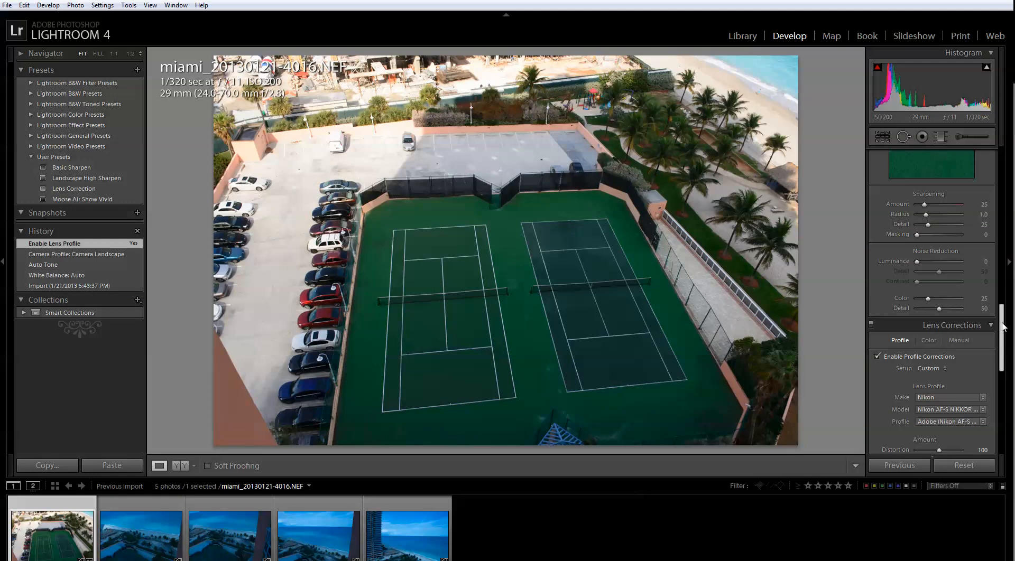
scroll(955, 315, up, 3)
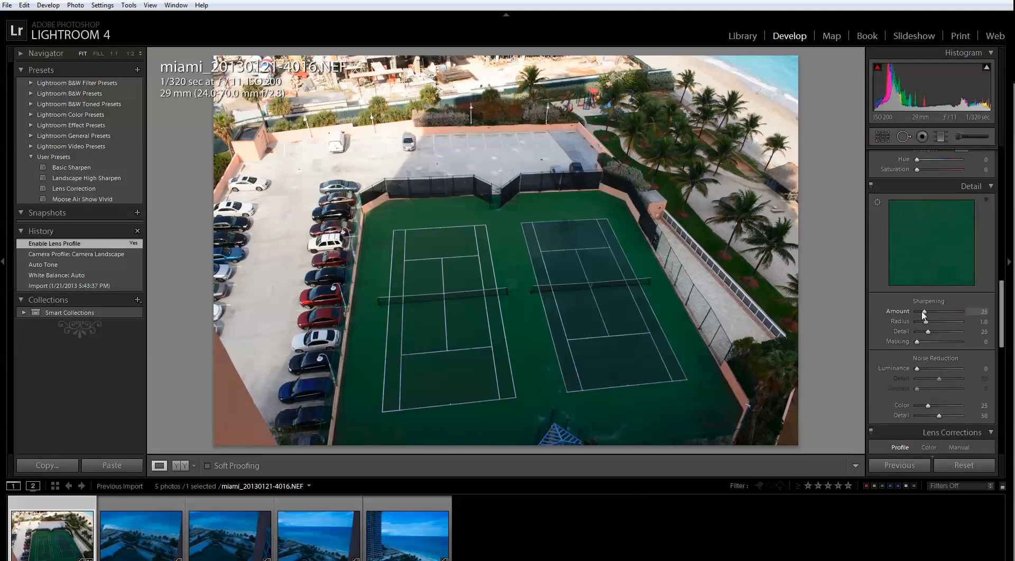
drag(925, 314, 934, 315)
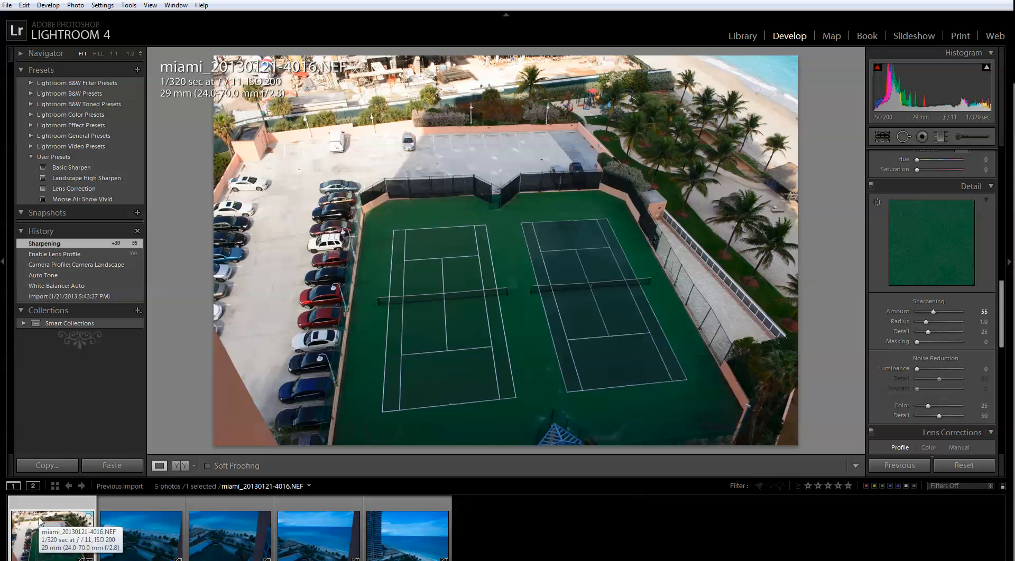
- Select all five photos and synchronize all of the tennis court photo's develop settings to the others
key(shift)
shift+click(426, 531)
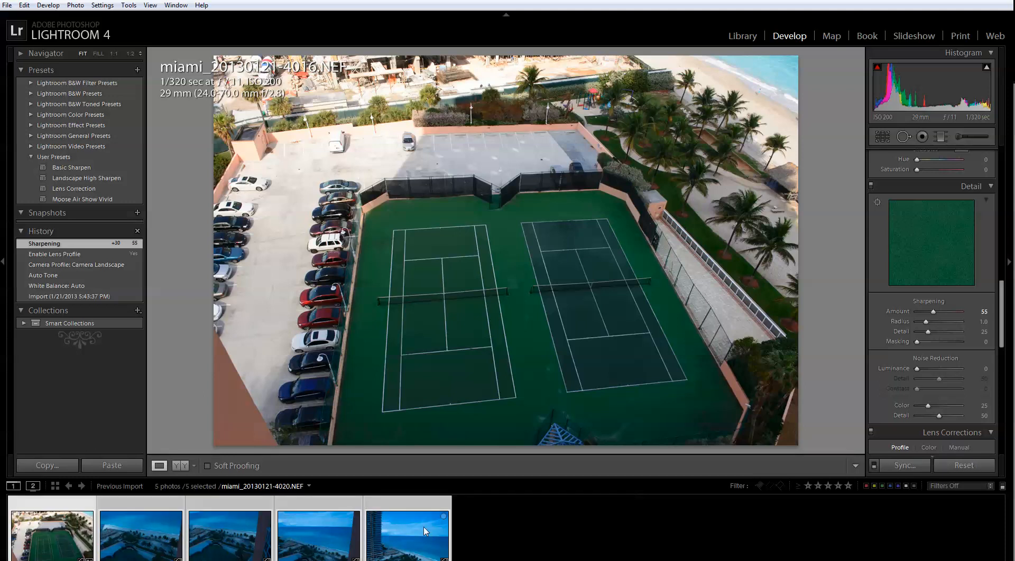
click(927, 464)
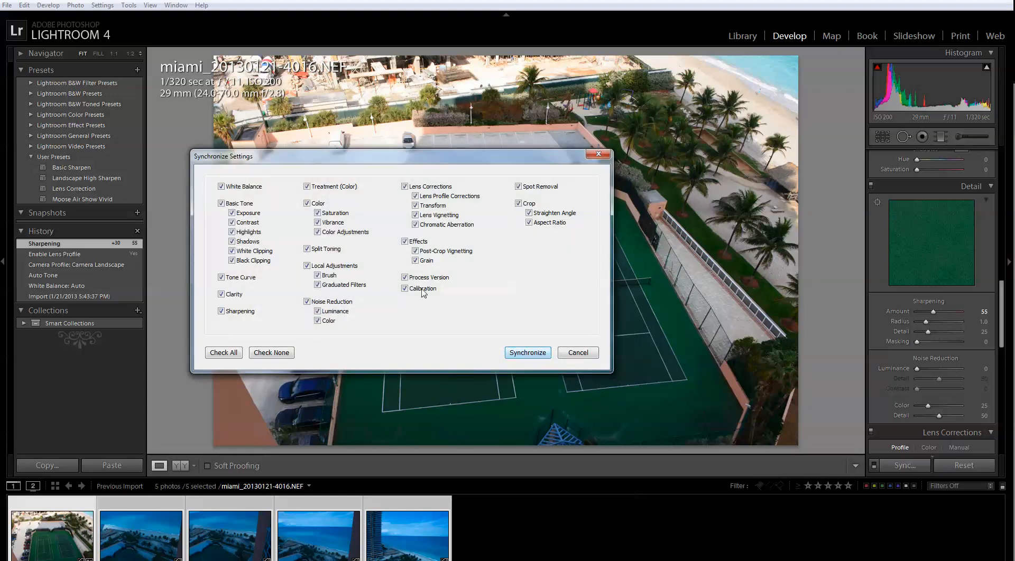
click(531, 352)
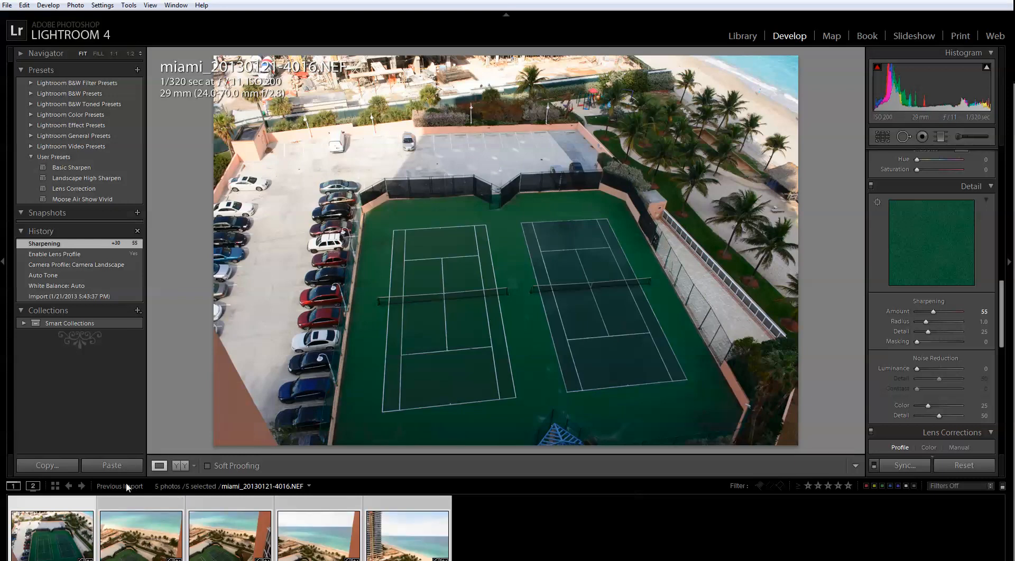
- Crop miami_20130121-4019.NEF to cut out most of the orange building wall beside the beach, keeping the proportions
click(297, 537)
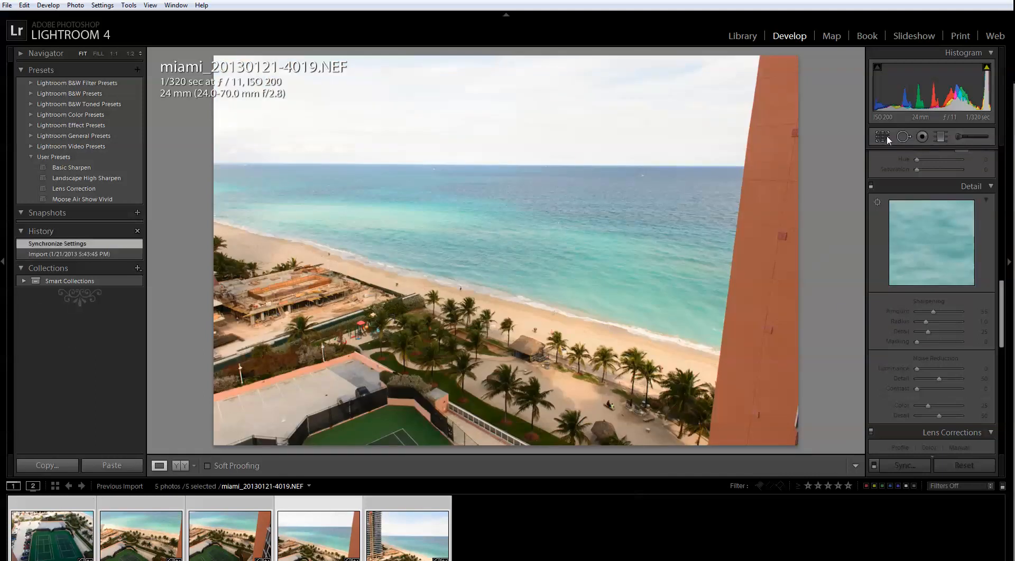
click(886, 138)
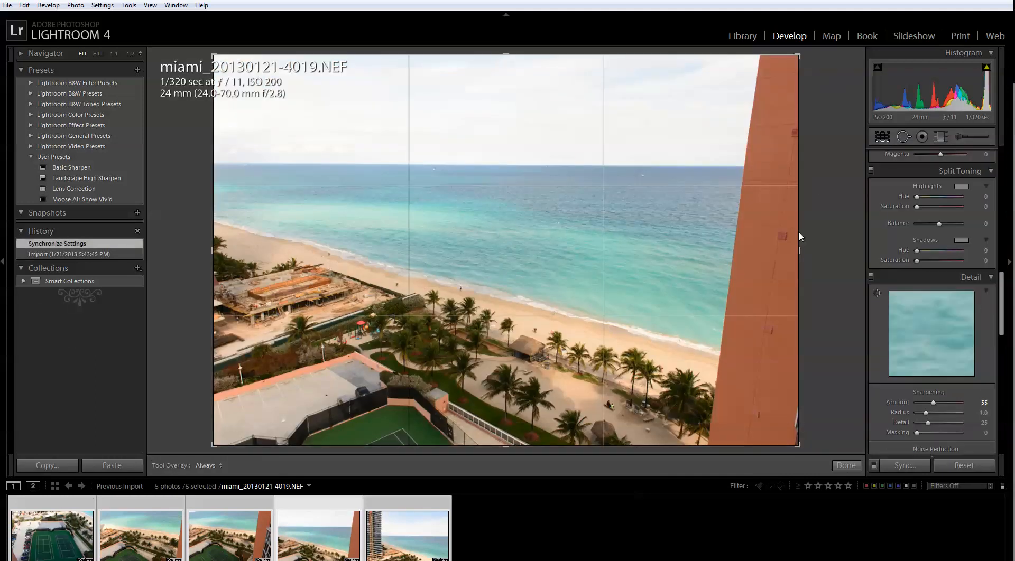
drag(799, 251, 616, 267)
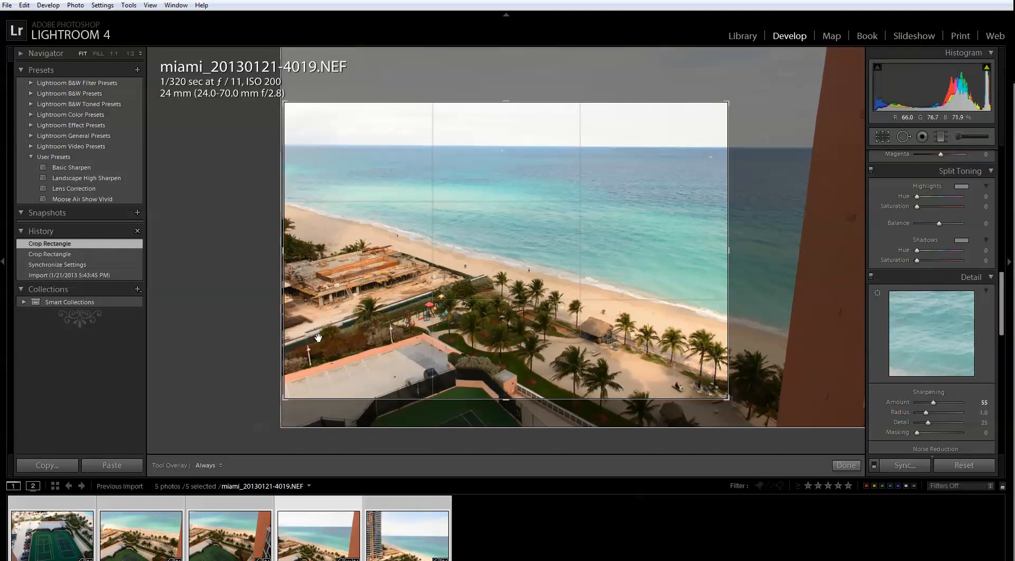
drag(617, 267, 439, 308)
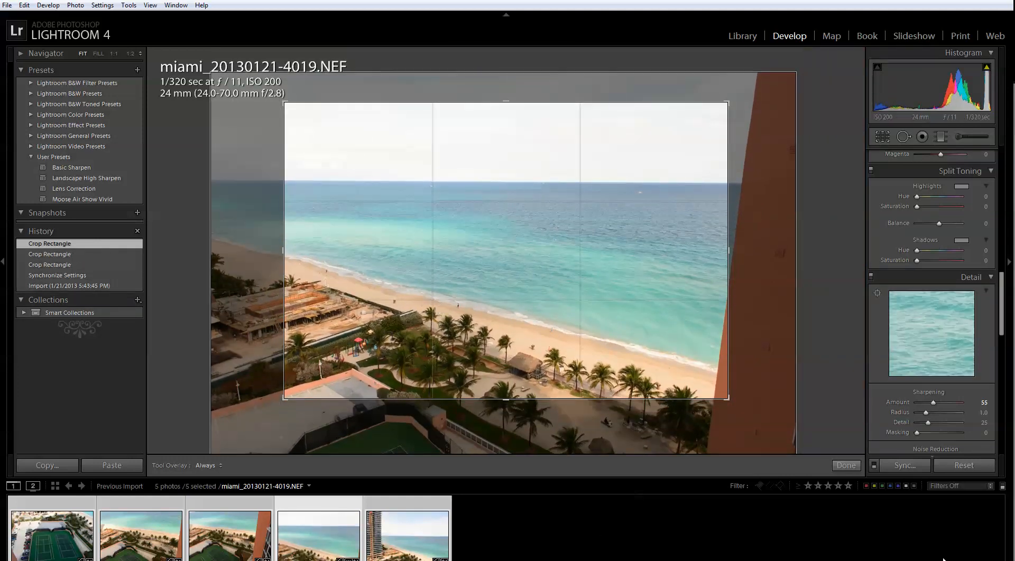
click(847, 466)
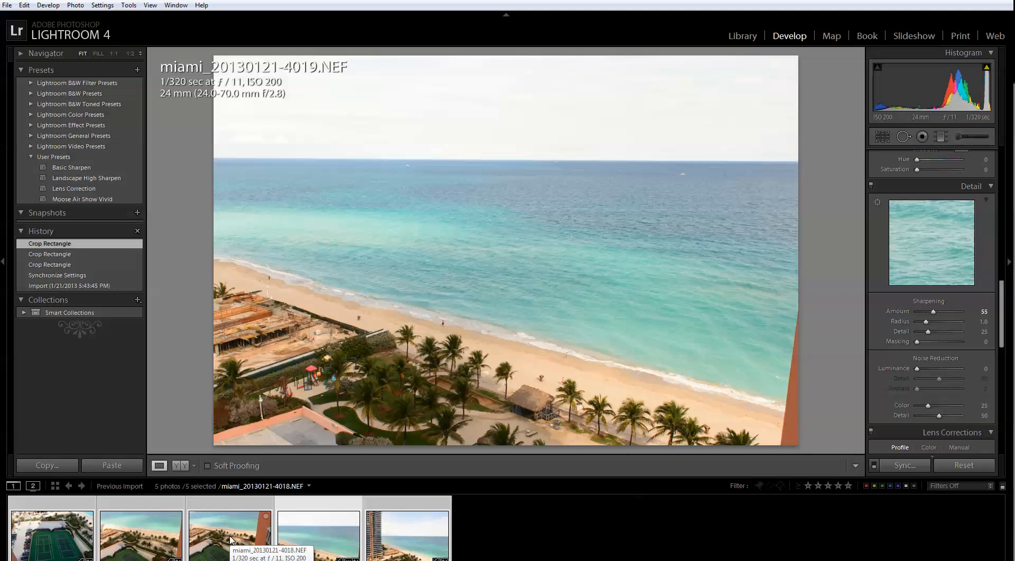
- Export the Miami Trip folder from the Library as a catalog named Miami Catalog on the FreeAgent GoFlex Drive-Backup 1 (L:)
click(751, 37)
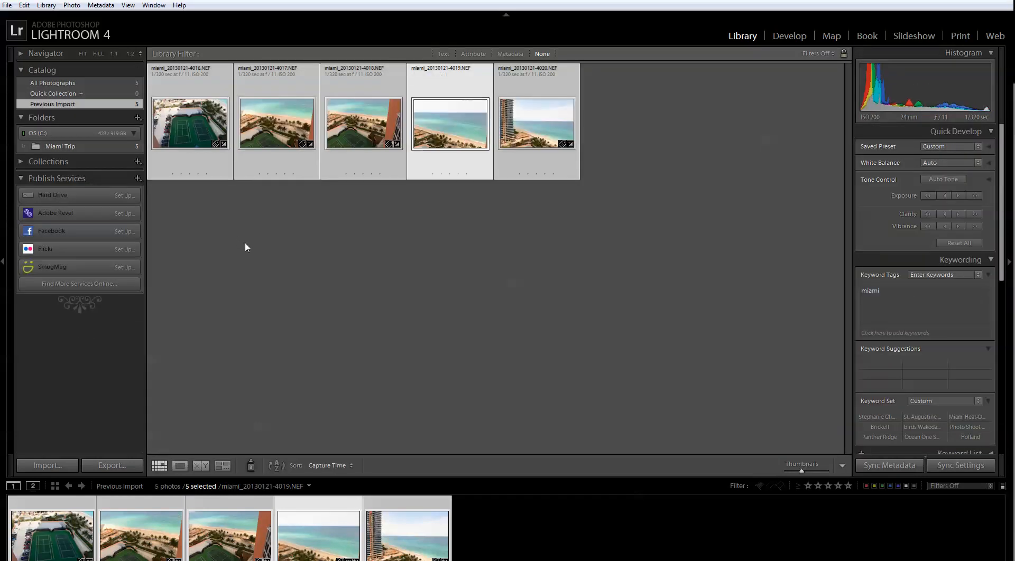
click(58, 148)
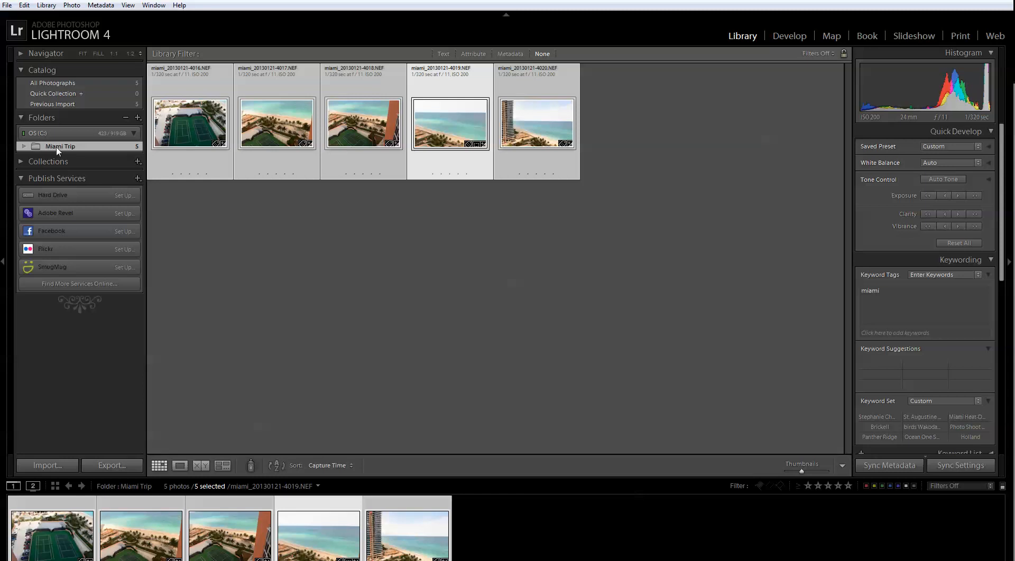
right_click(58, 151)
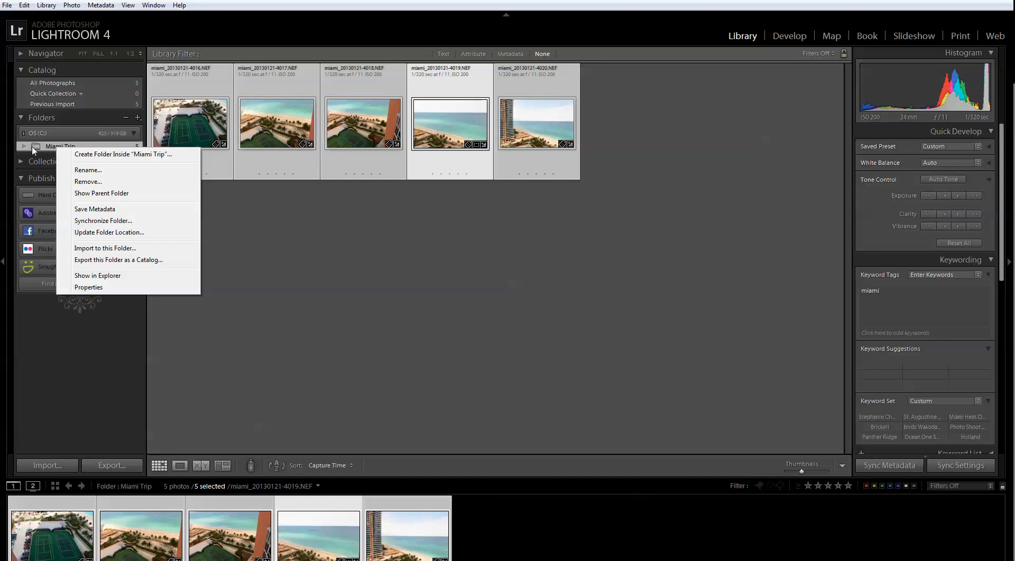
click(120, 260)
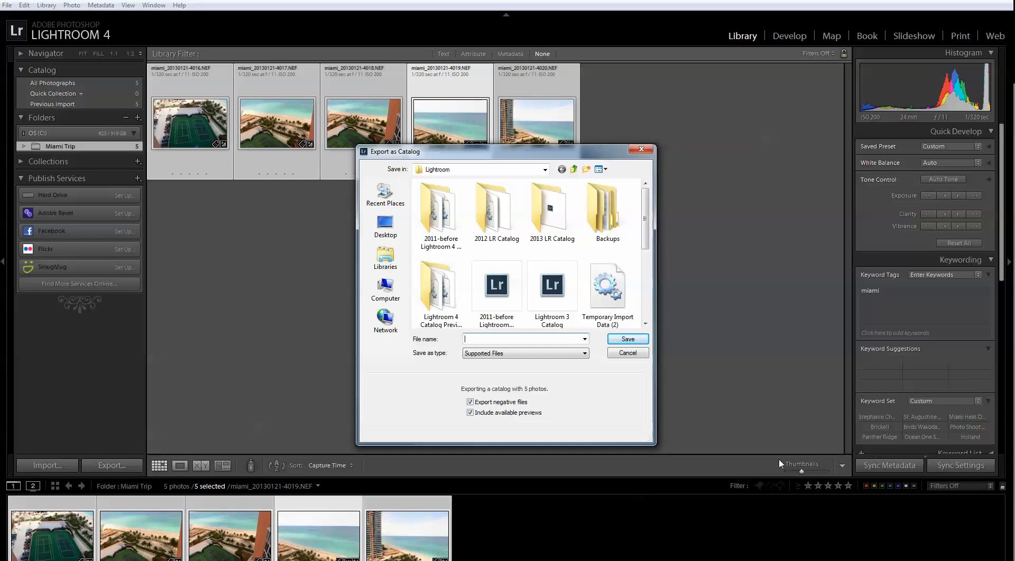
click(390, 288)
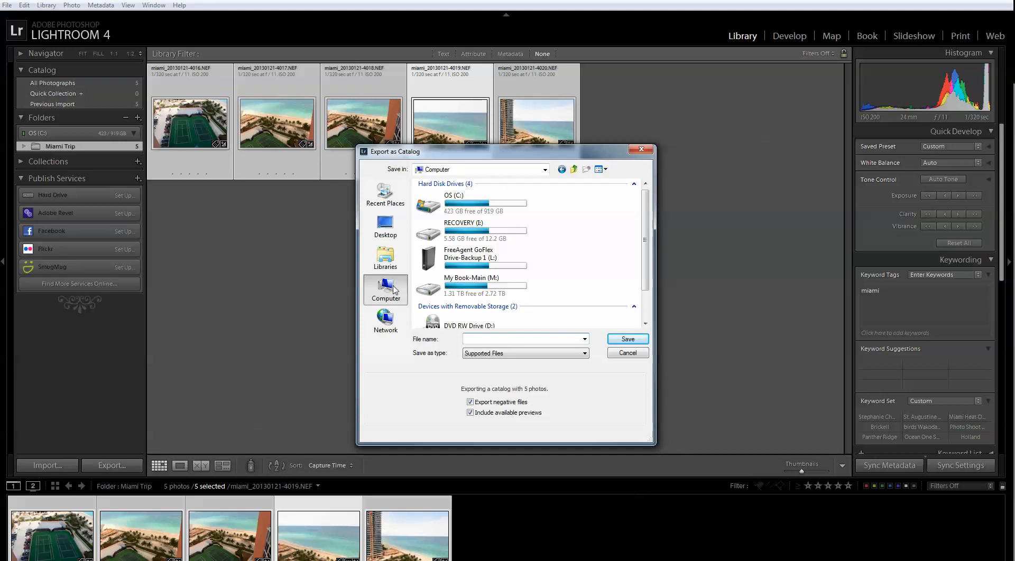
double_click(431, 264)
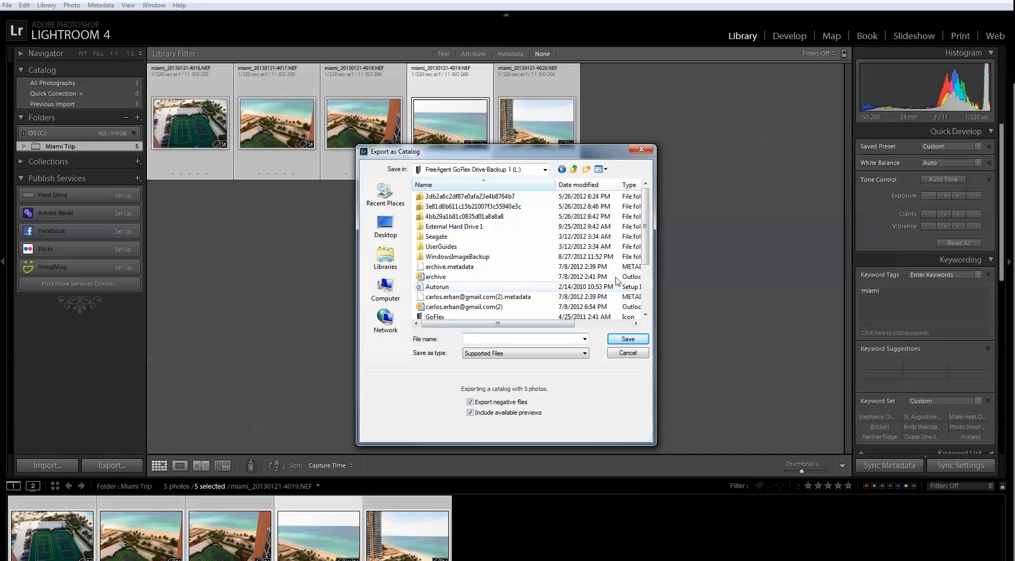
mouse_move(645, 251)
mouse_down()
mouse_move(649, 294)
mouse_move(644, 239)
mouse_up()
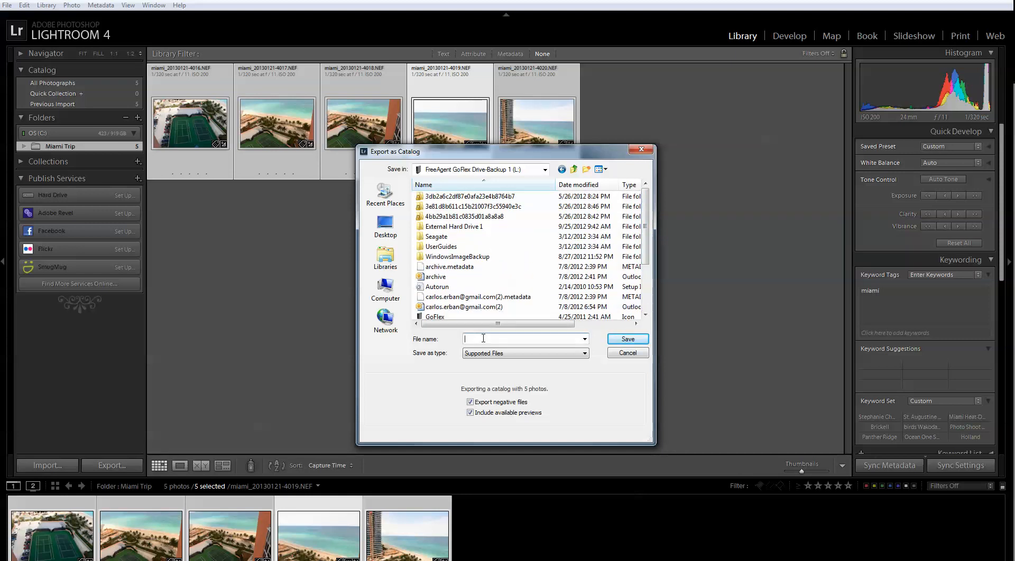
text(M)
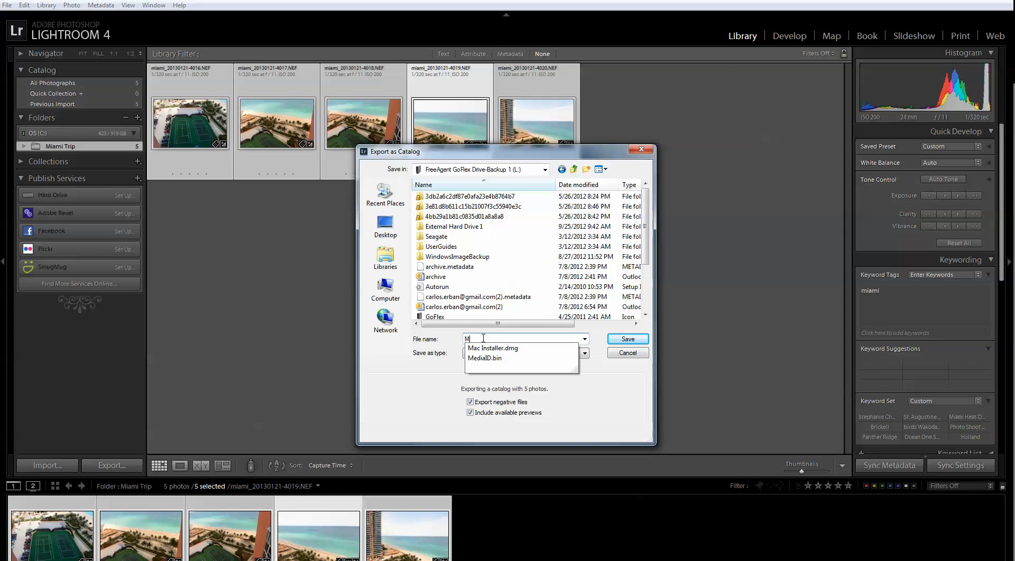
text(iami Cat)
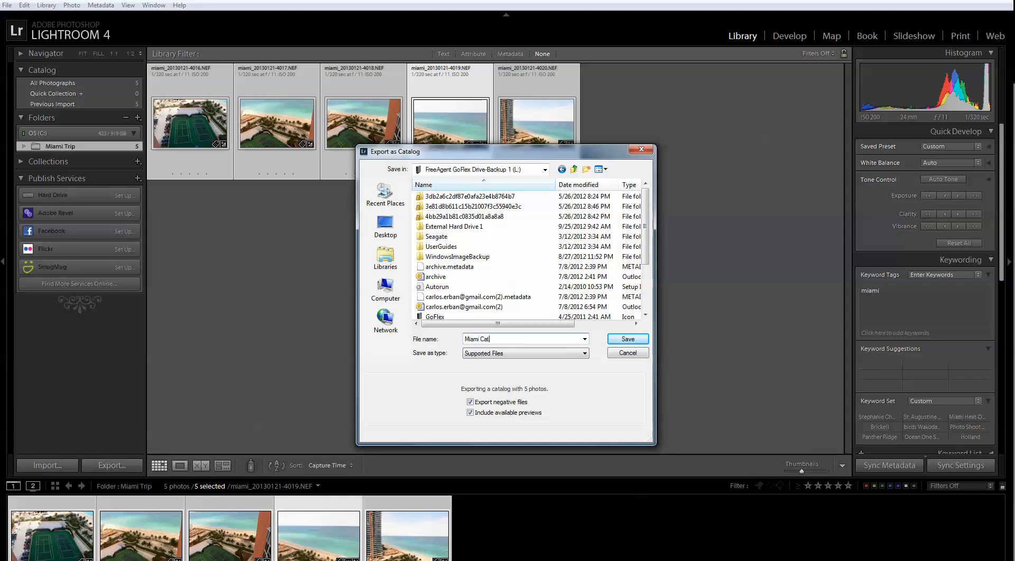
text(alog)
click(628, 340)
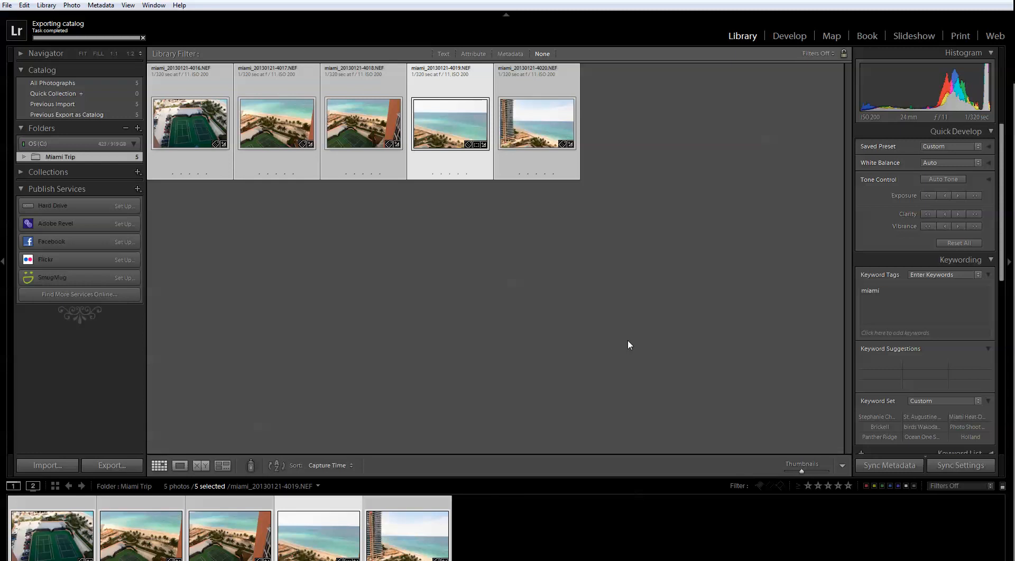
- Open the recent catalog 2013 LR Catalog.lrcat and select its 2013 folder
click(7, 6)
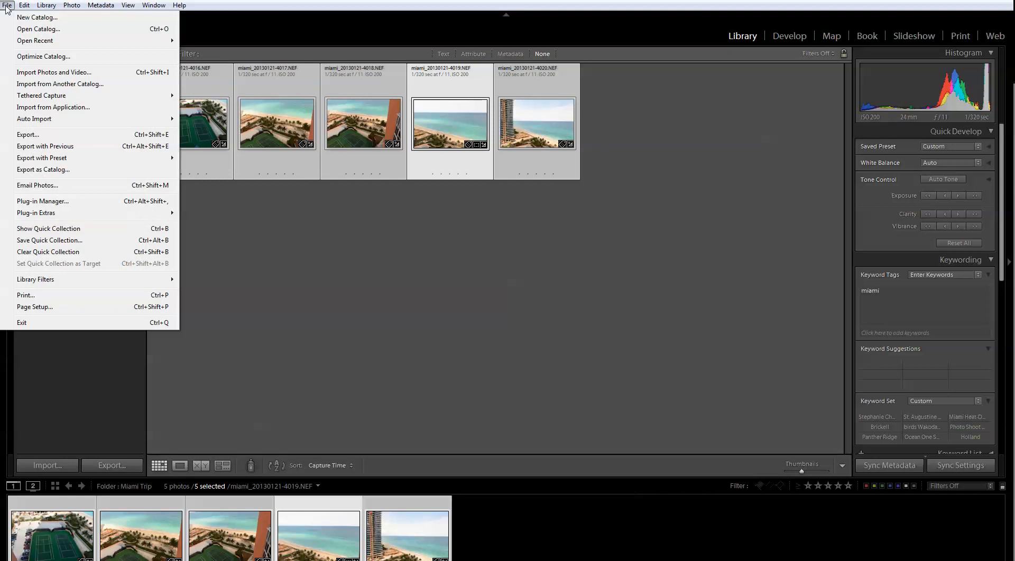
mouse_move(50, 45)
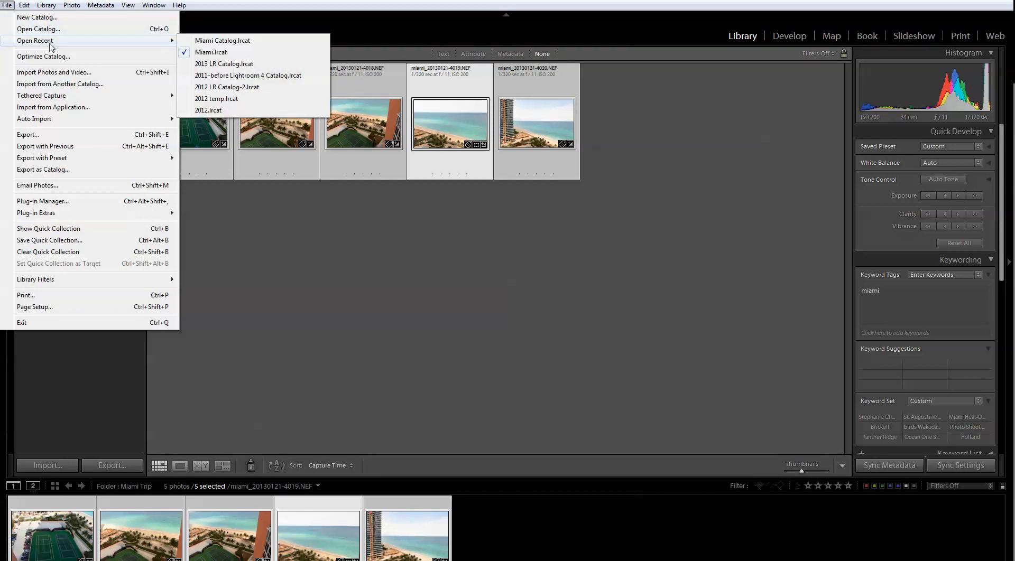
click(214, 64)
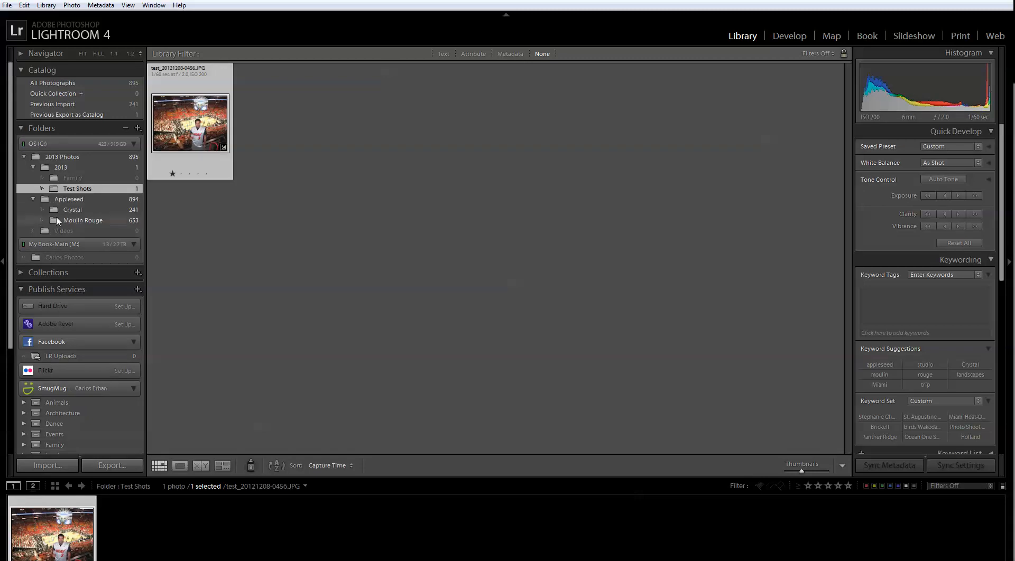
click(71, 179)
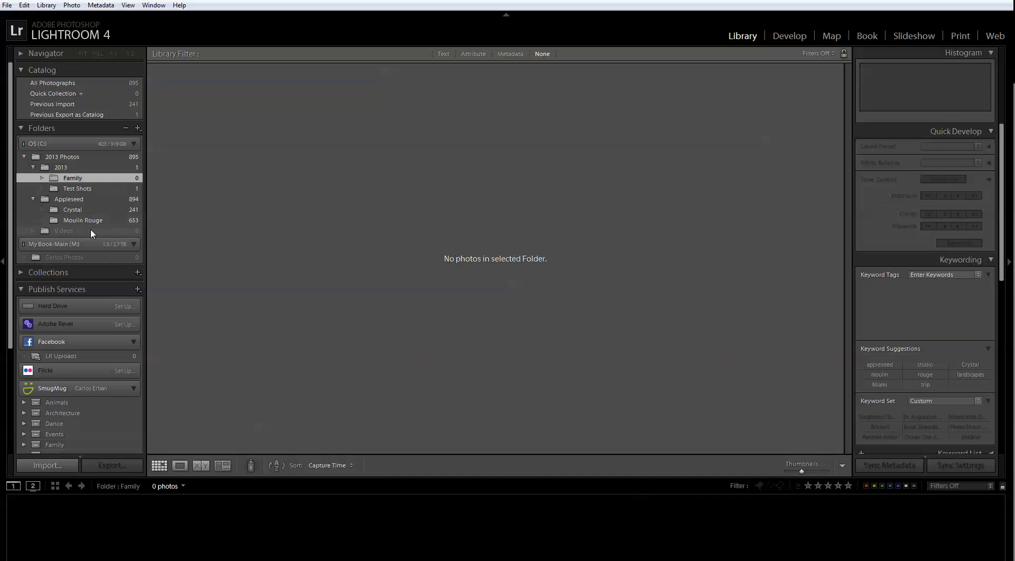
click(62, 168)
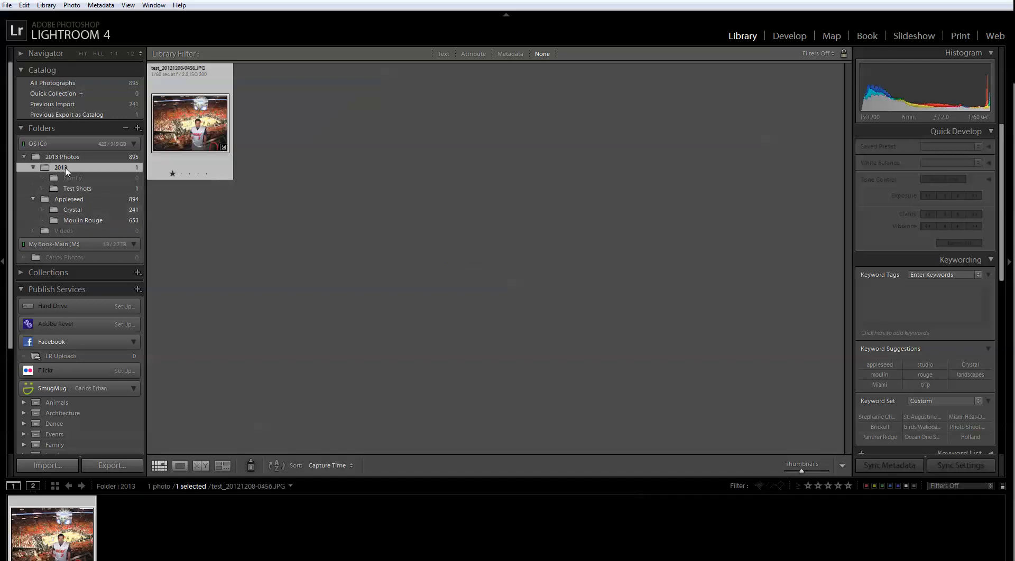
- Start an import from another catalog, choosing the Miami Catalog file in the Miami Catalog folder on the FreeAgent GoFlex drive (L:)
click(7, 6)
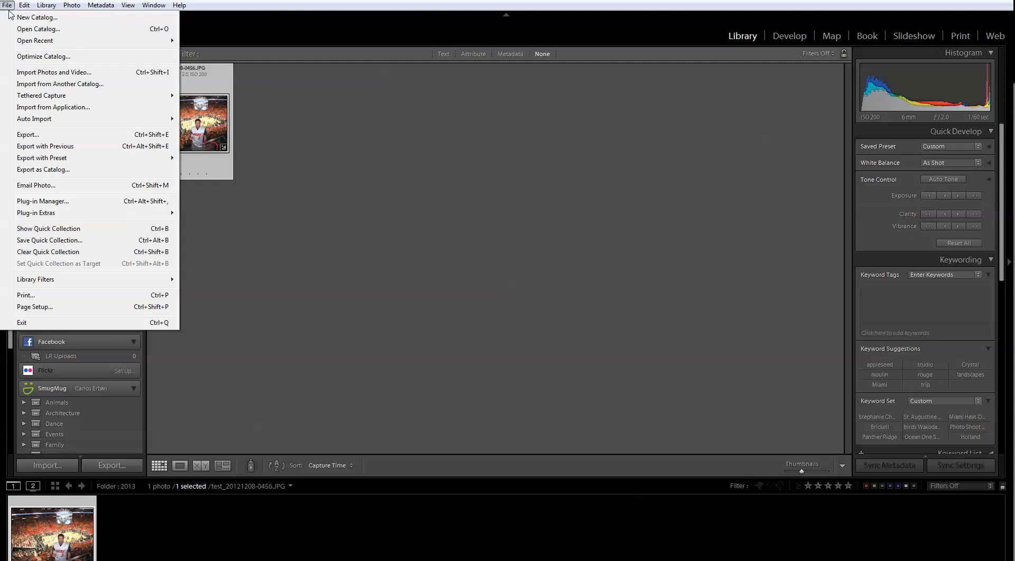
click(73, 85)
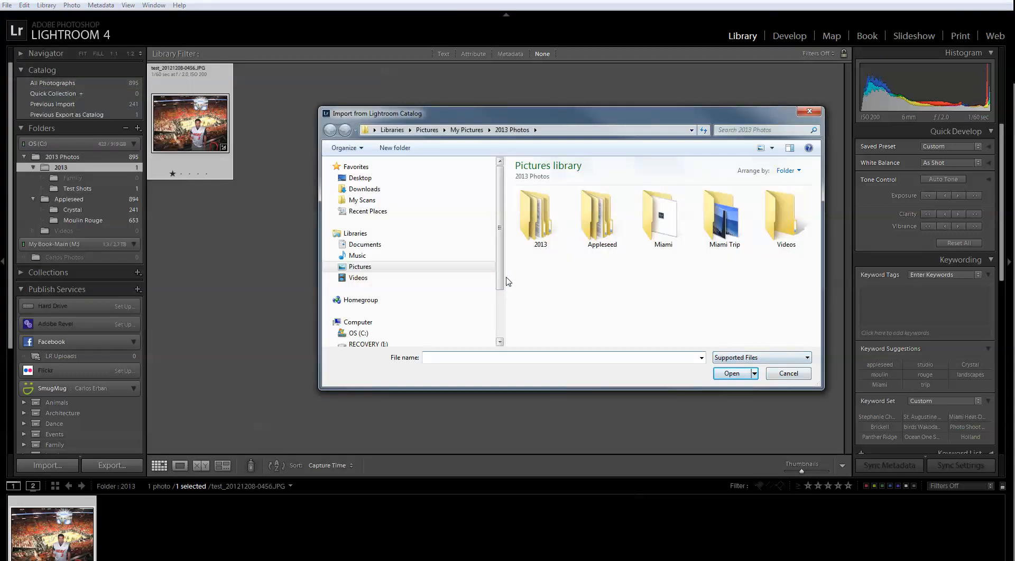
scroll(501, 280, down, 2)
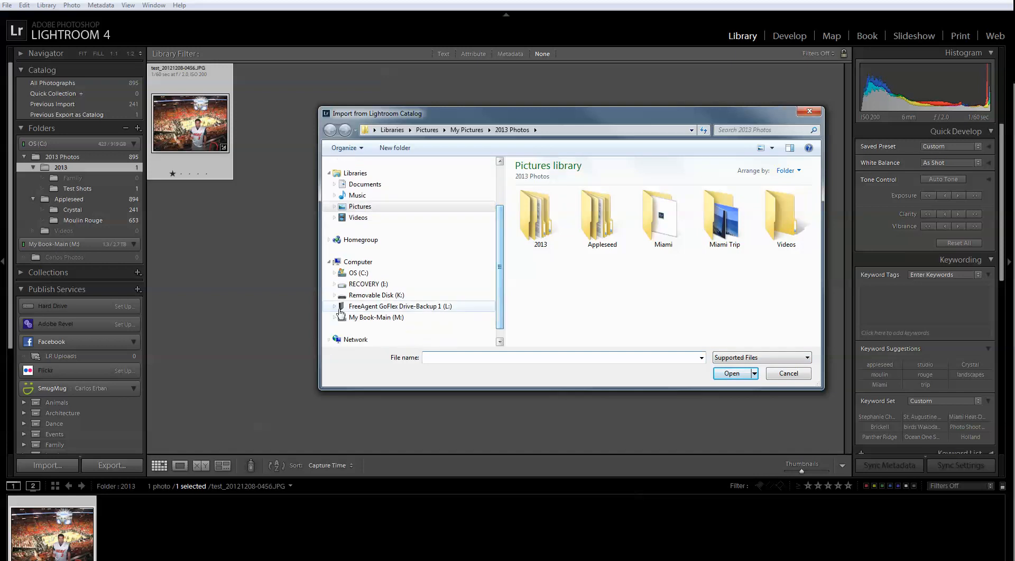
click(334, 306)
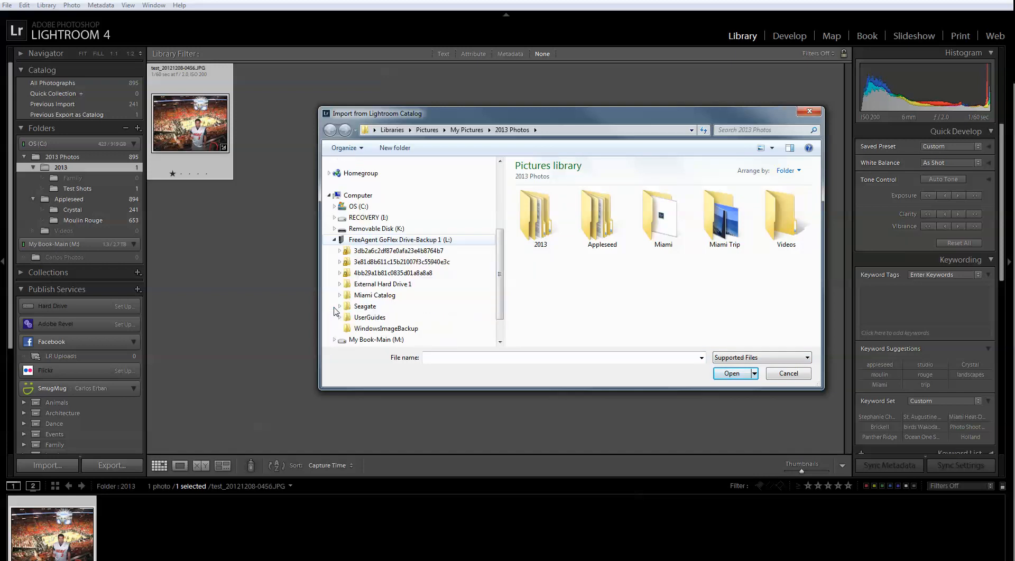
click(375, 297)
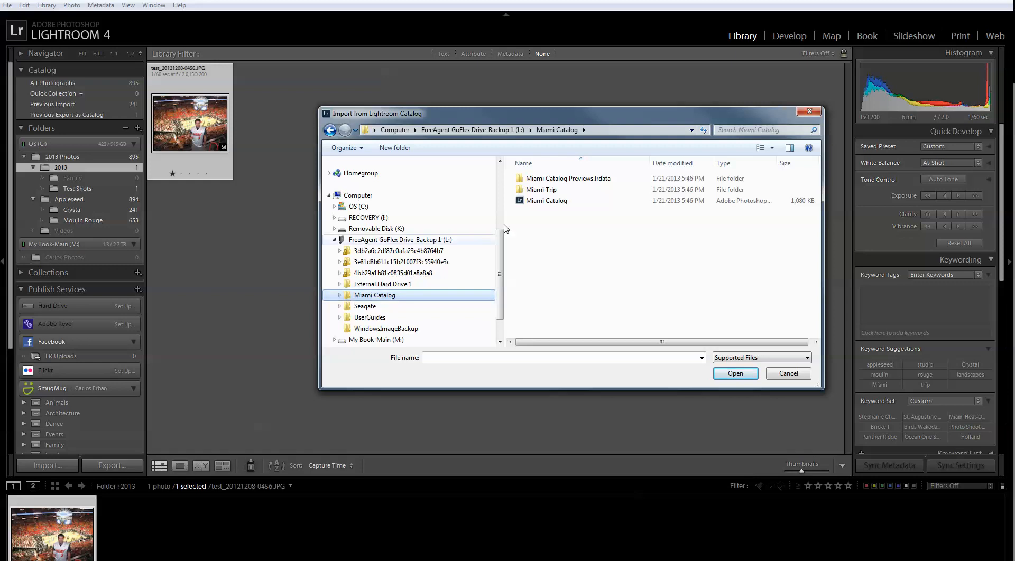
click(556, 203)
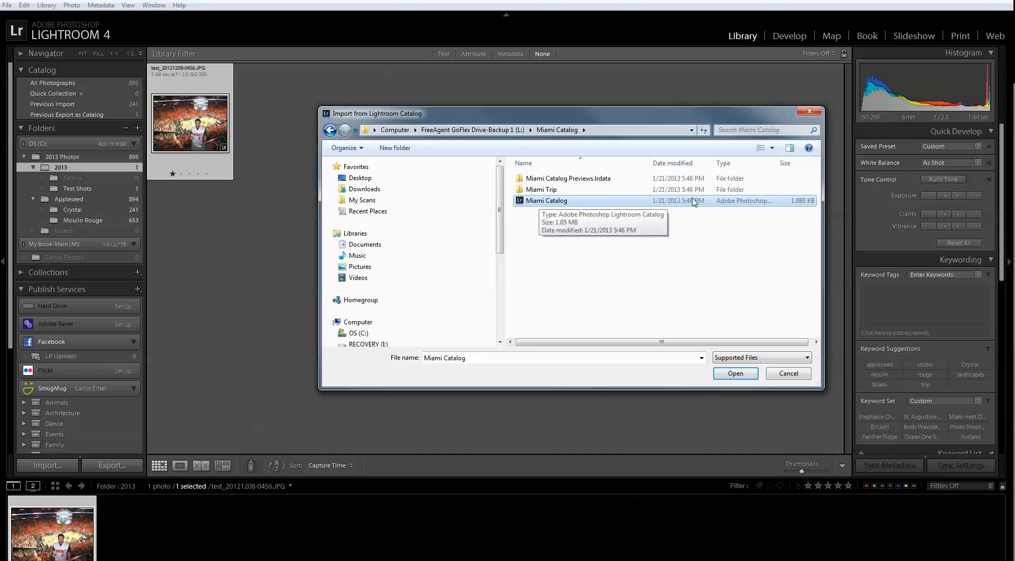
drag(777, 160, 810, 159)
drag(769, 345, 793, 344)
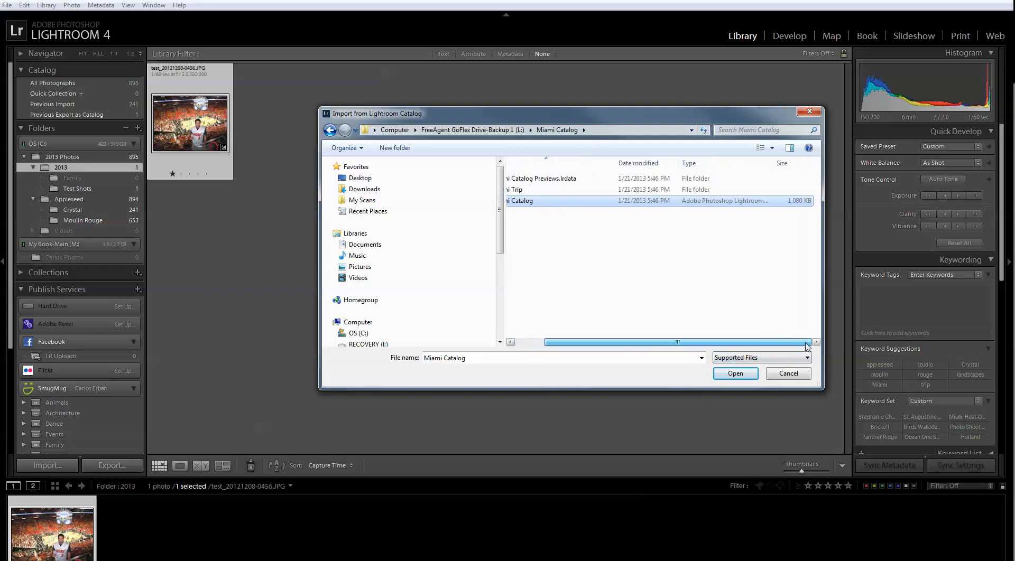
double_click(774, 162)
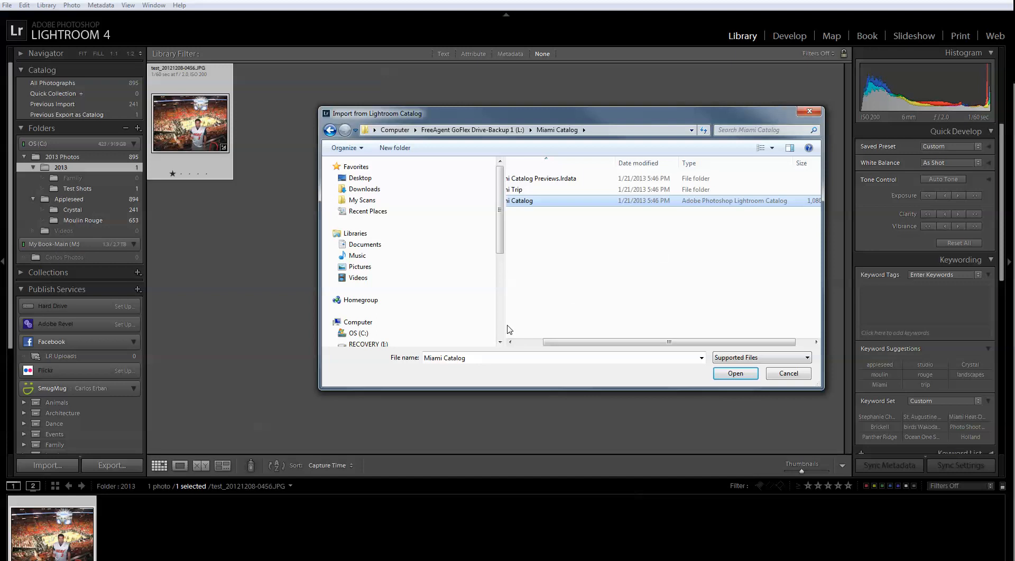
drag(566, 344, 512, 349)
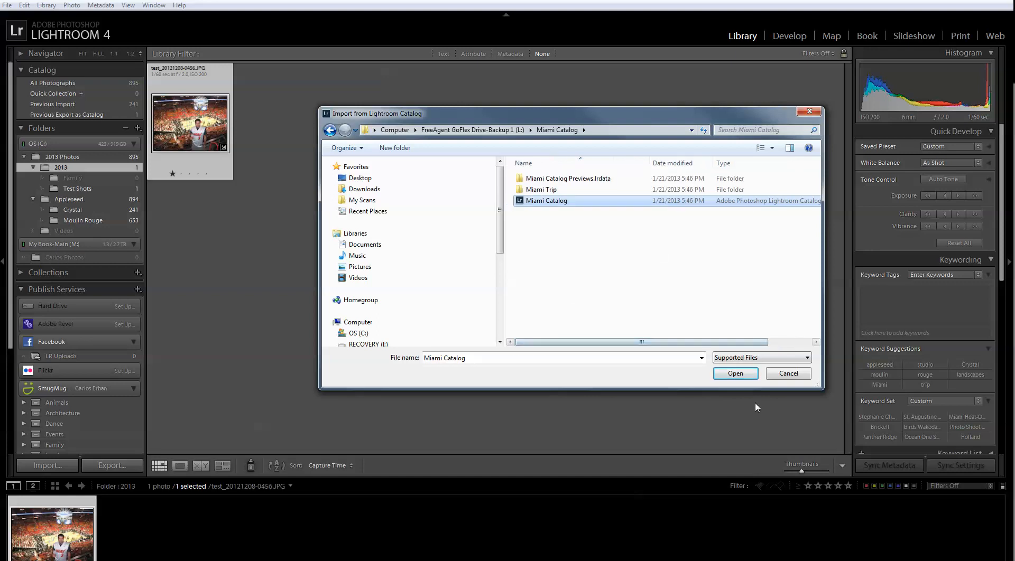
click(735, 374)
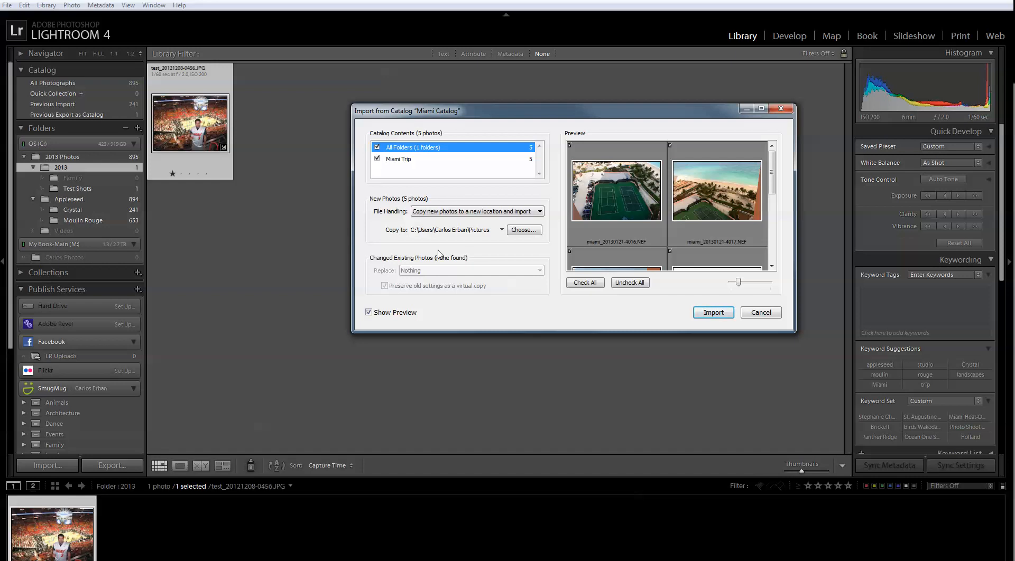
- Set the catalog import to copy new photos to a new location, with the 2013 Photos folder as the destination
click(540, 212)
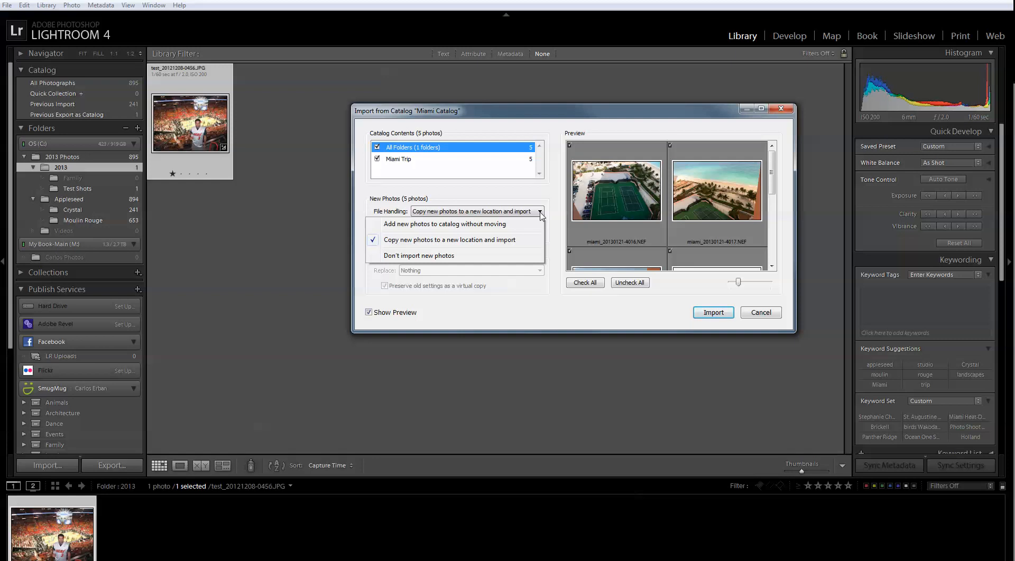
click(461, 242)
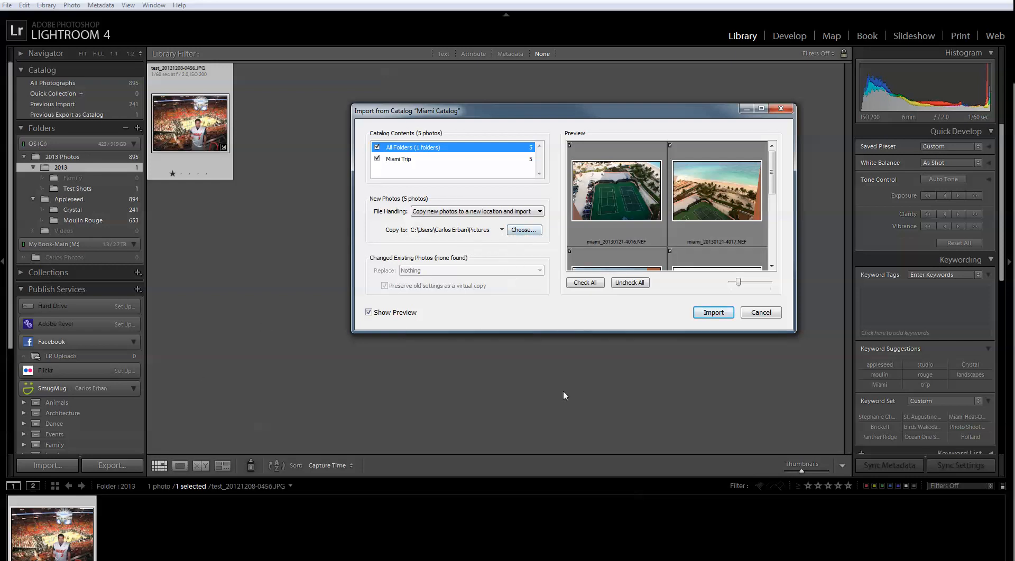
click(516, 233)
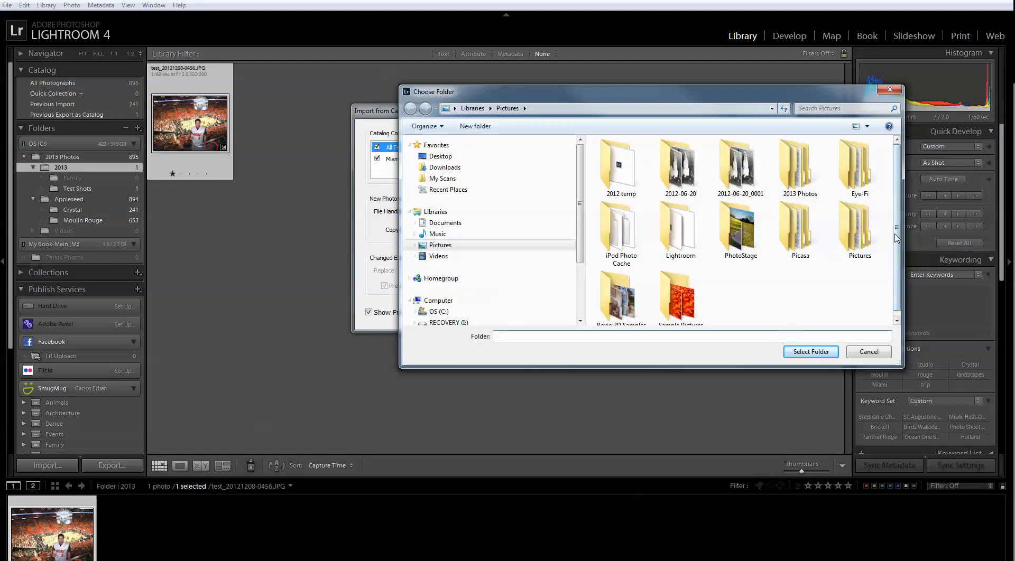
click(791, 174)
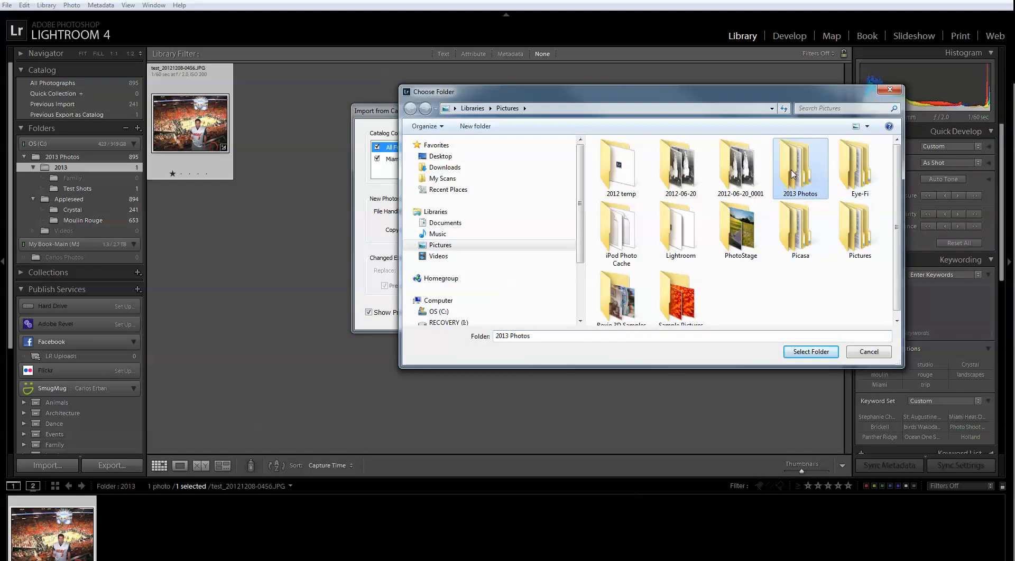
click(818, 353)
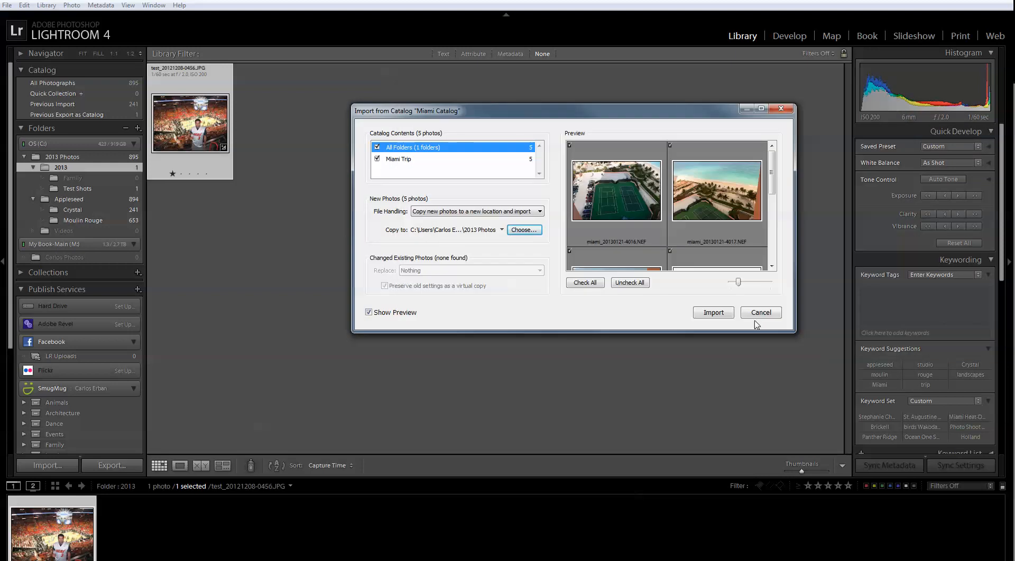
- Run the Miami Catalog import and show the first photo of the imported Miami Trip folder in Loupe view
click(715, 315)
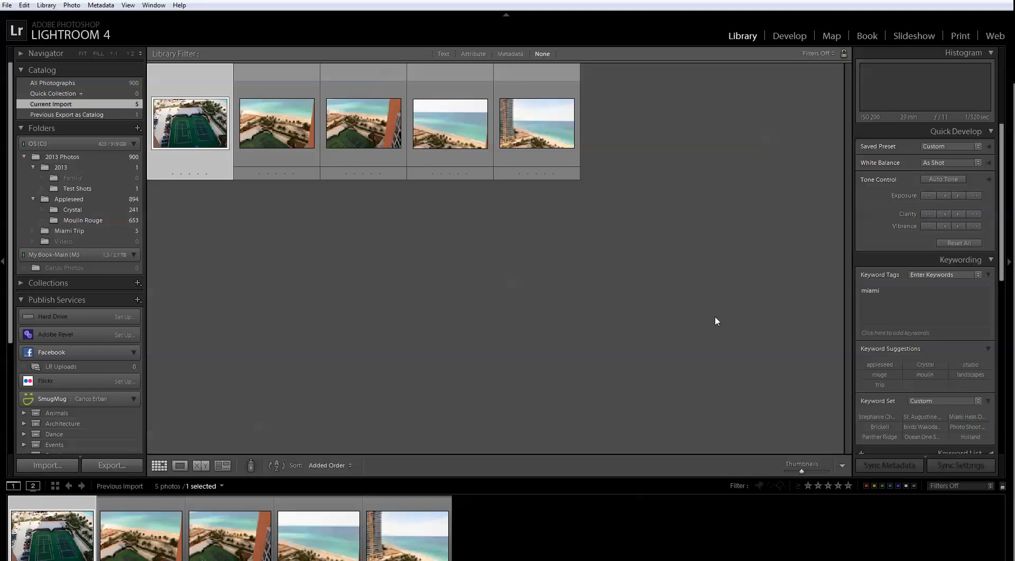
click(97, 231)
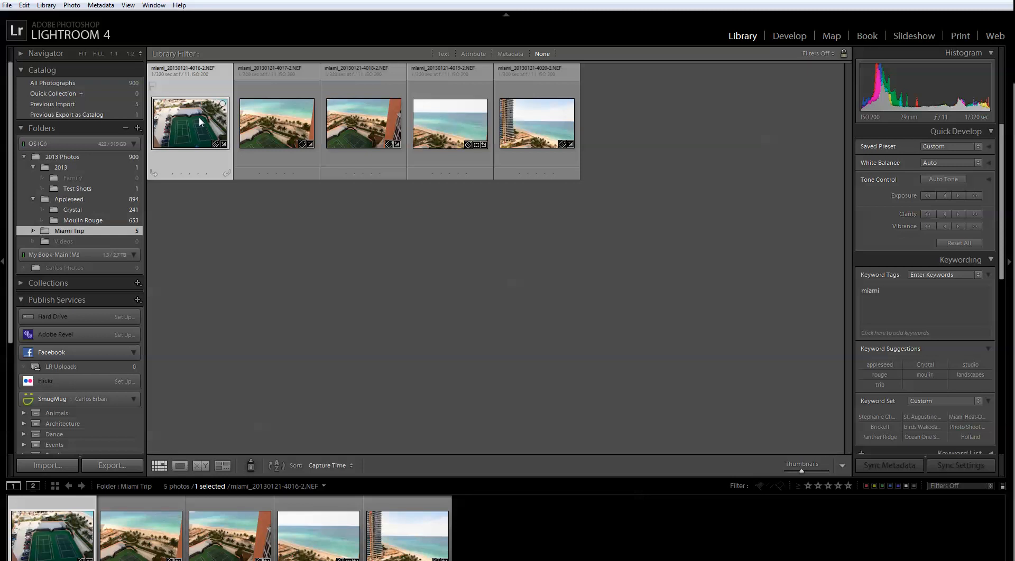
click(178, 466)
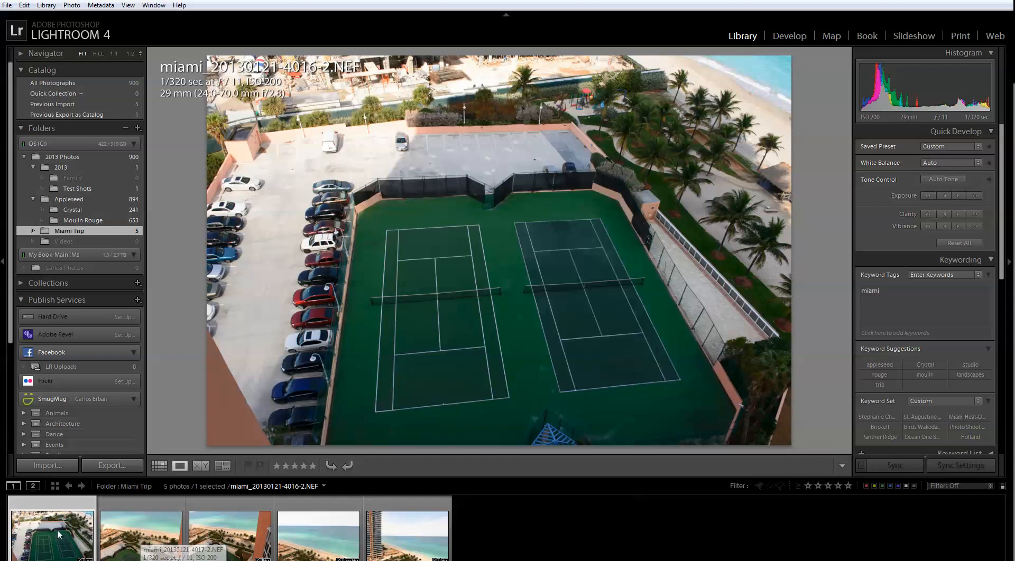
- Examine the imported Miami photos' Develop settings, edit history and crops, and return to the Library module
click(784, 38)
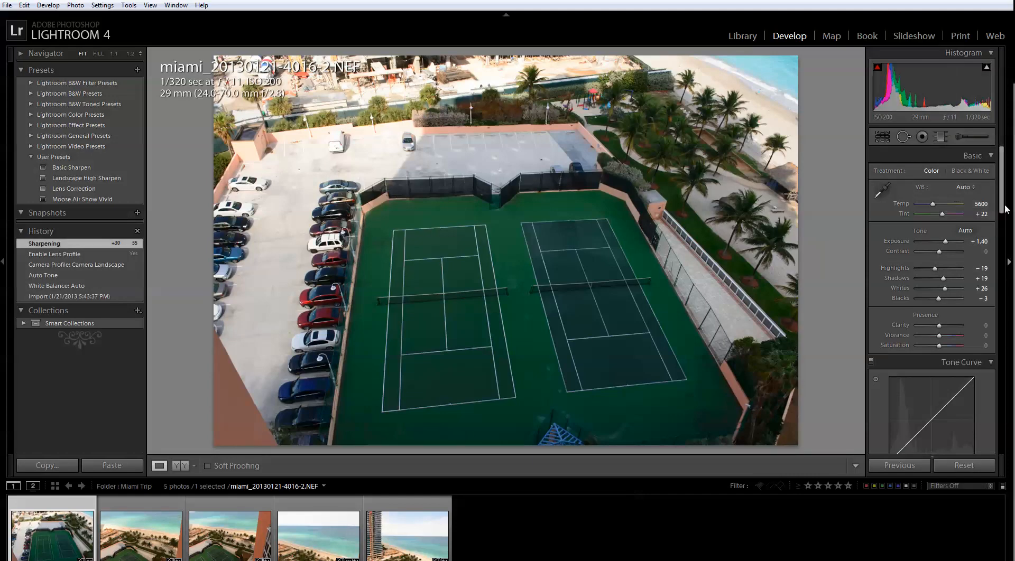
click(887, 134)
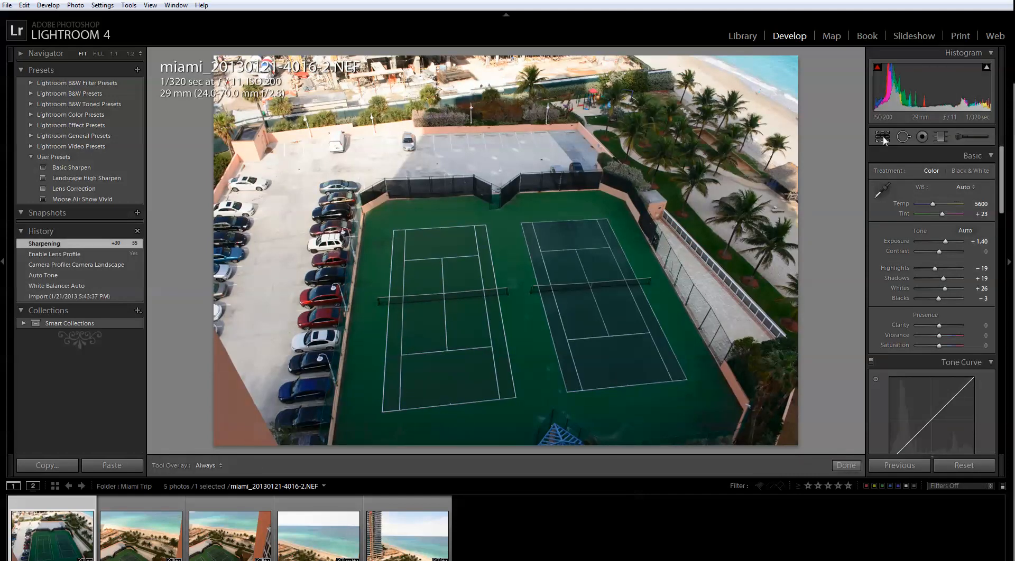
click(231, 545)
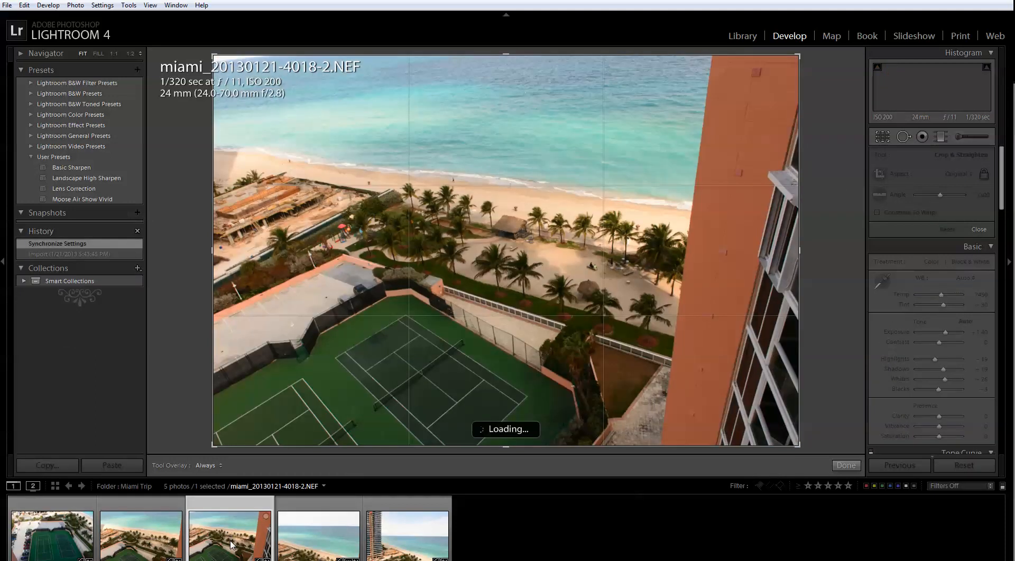
click(307, 540)
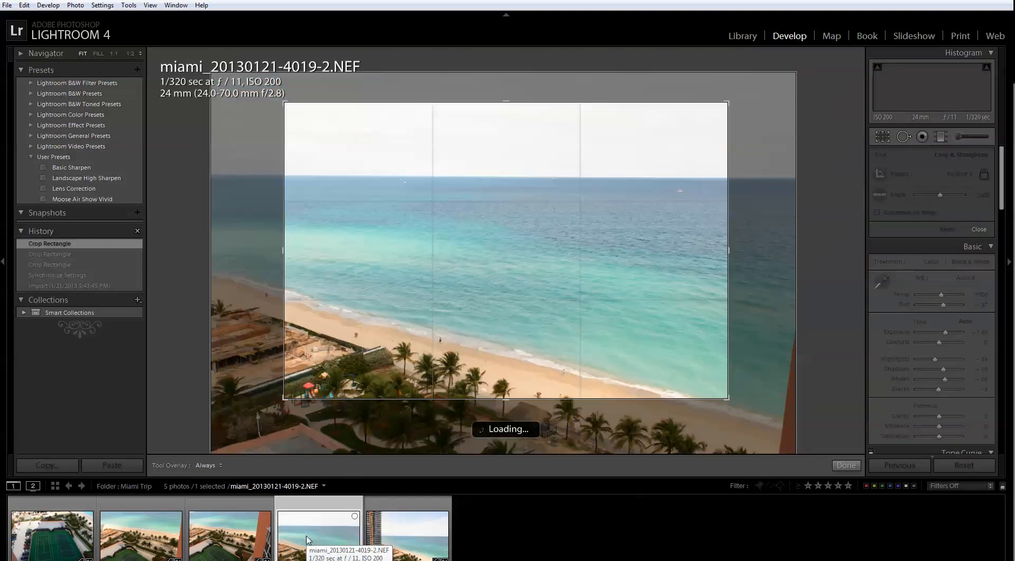
click(413, 551)
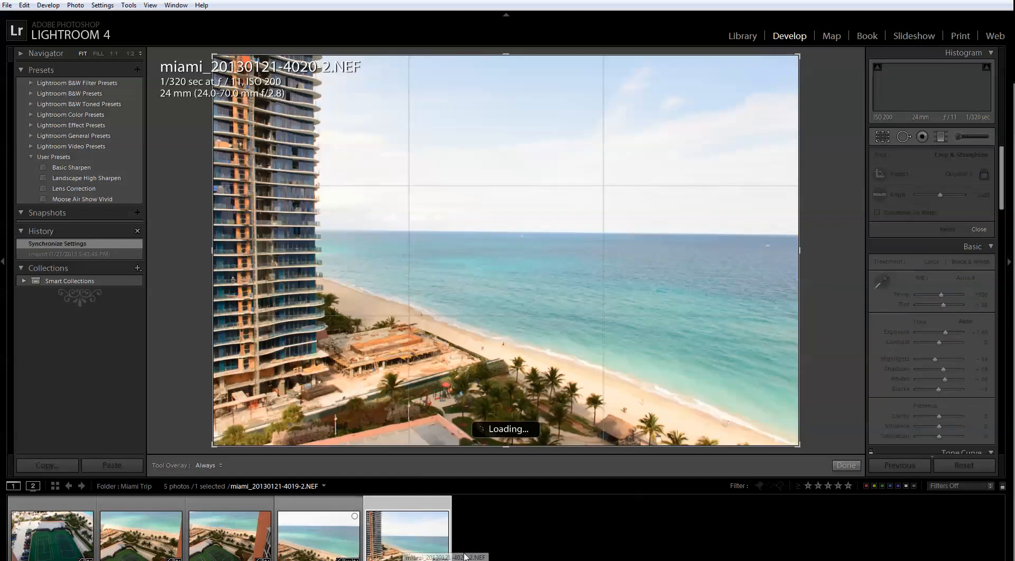
click(846, 466)
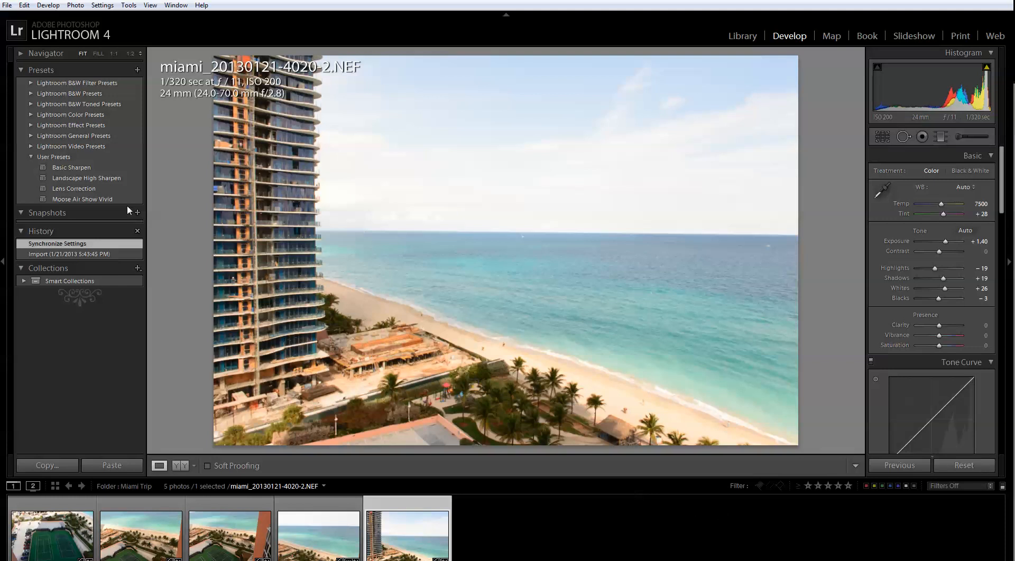
click(743, 36)
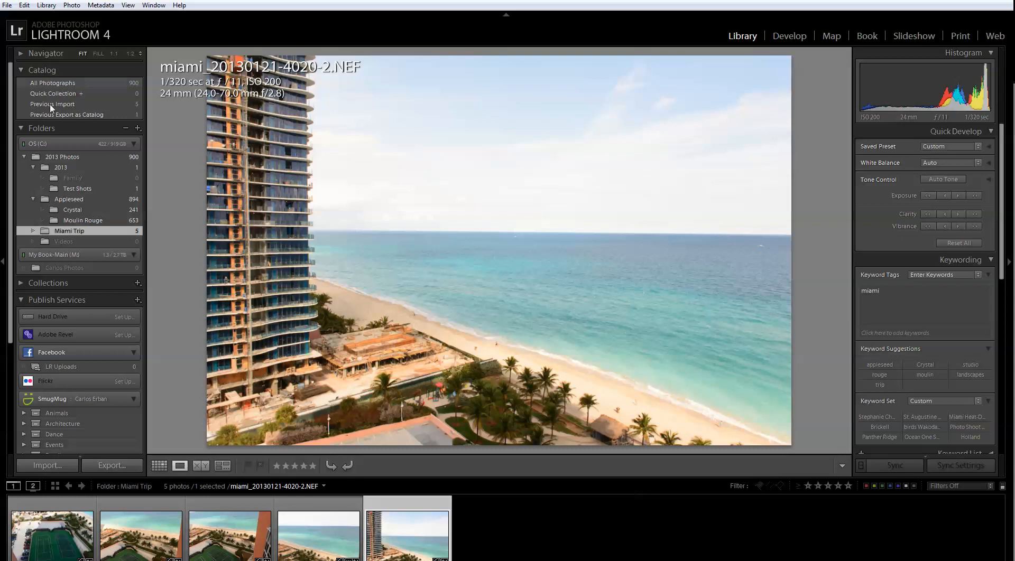
click(8, 5)
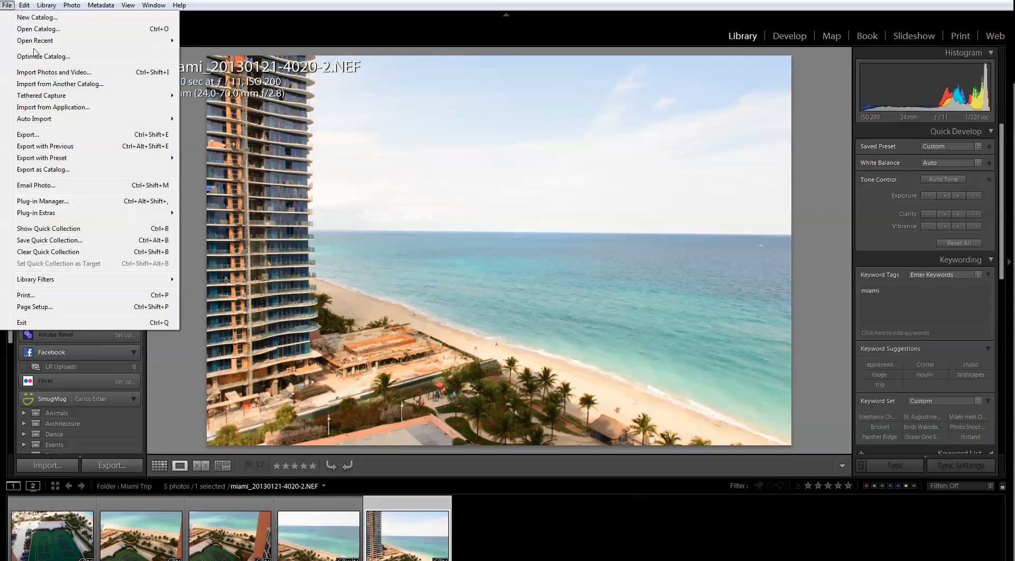
mouse_move(41, 43)
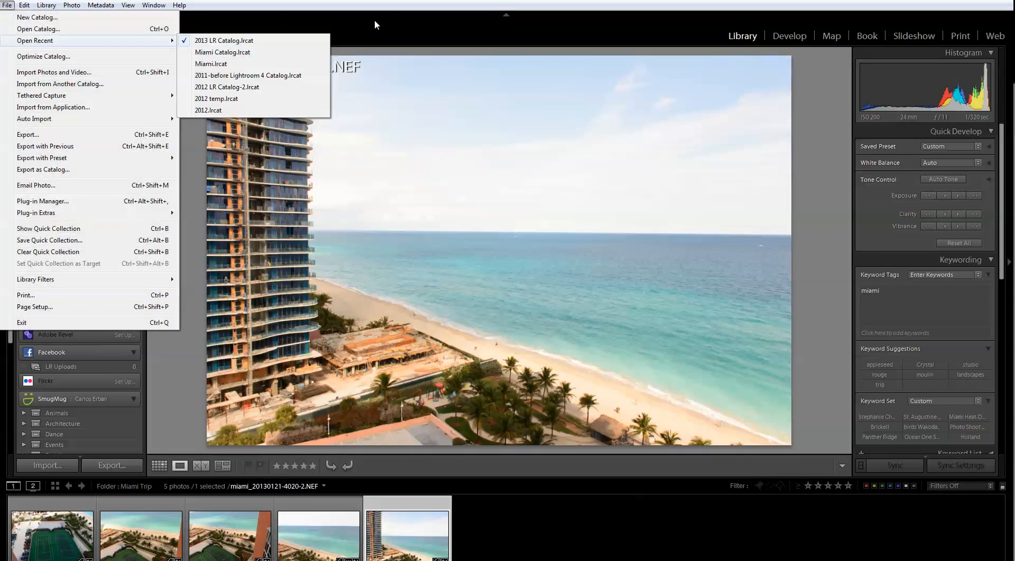
key(Escape)
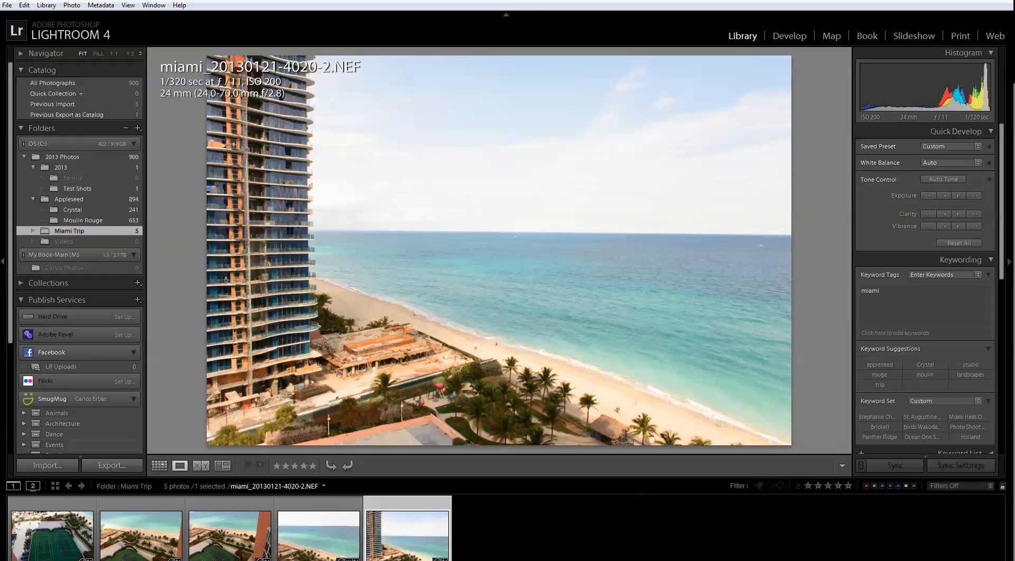
- Export the Test Shots folder inside 2013 as a catalog named test catalog on the FreeAgent GoFlex Drive-Backup 1 (L:)
click(74, 168)
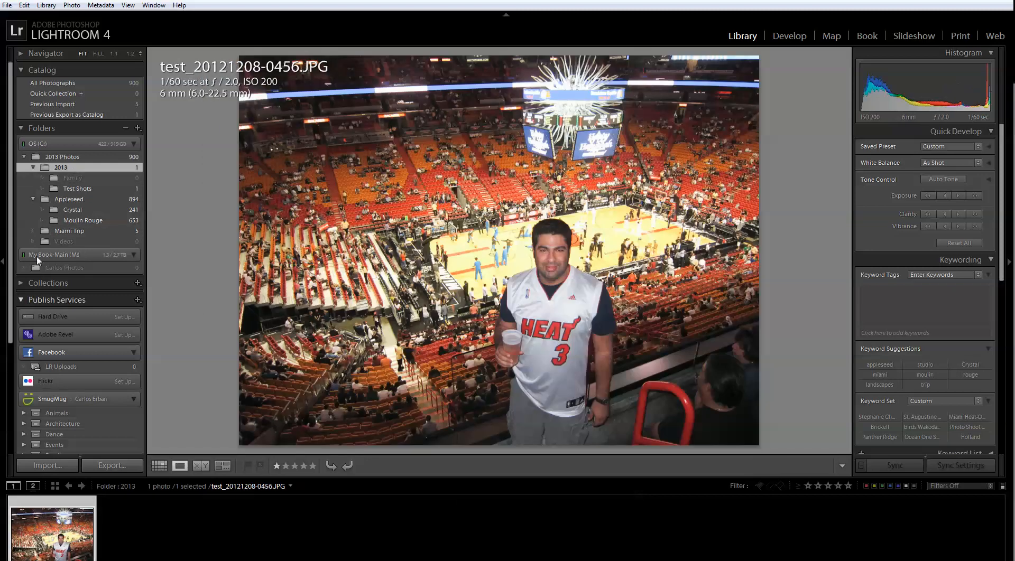
click(84, 189)
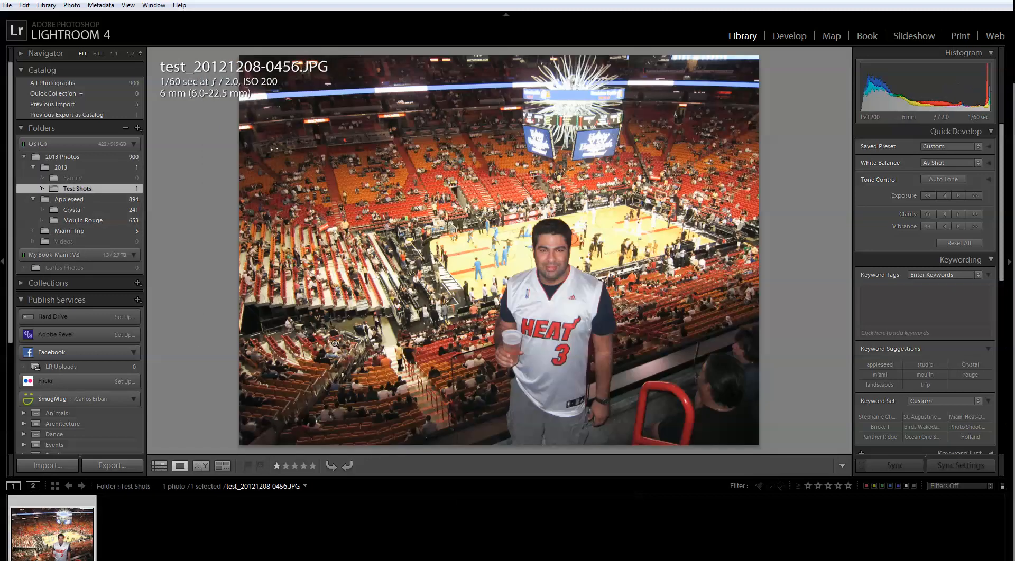
right_click(115, 193)
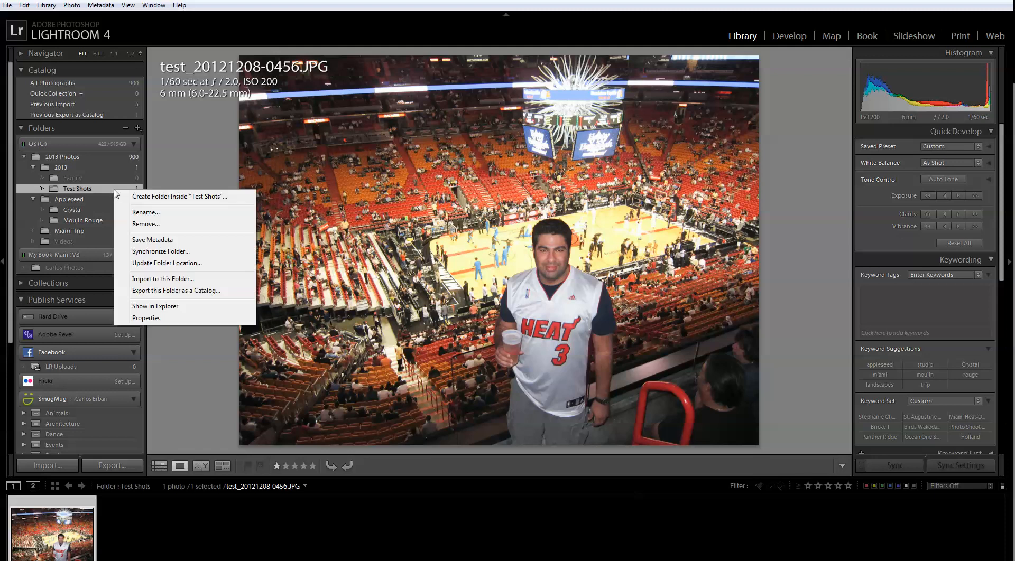
click(203, 292)
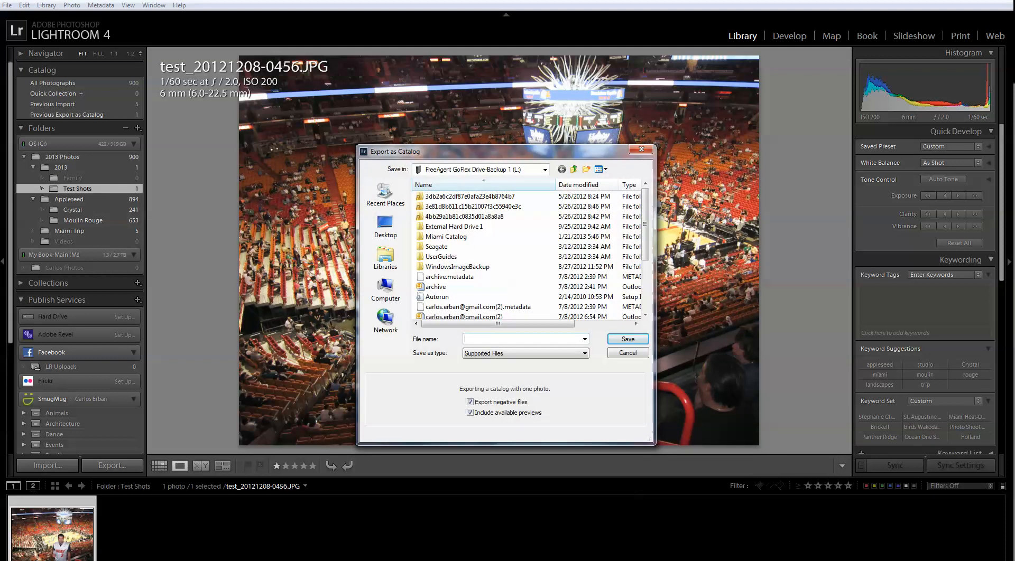
click(385, 285)
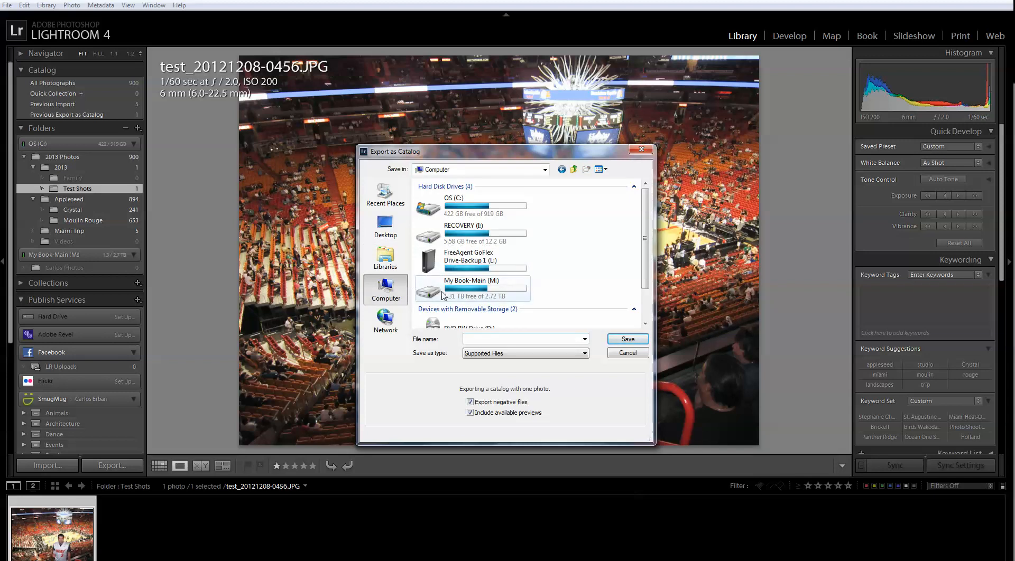
double_click(433, 262)
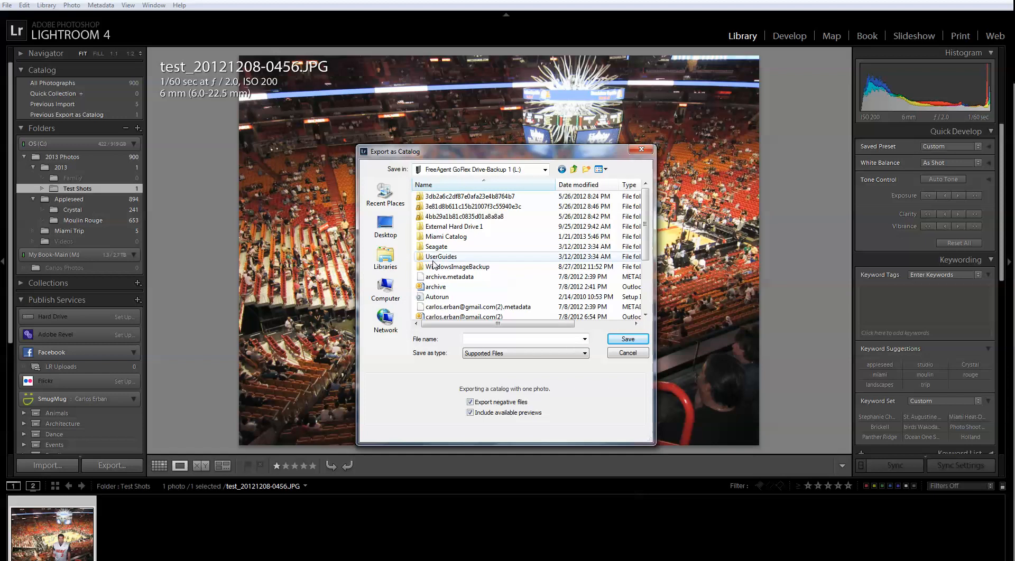
click(476, 338)
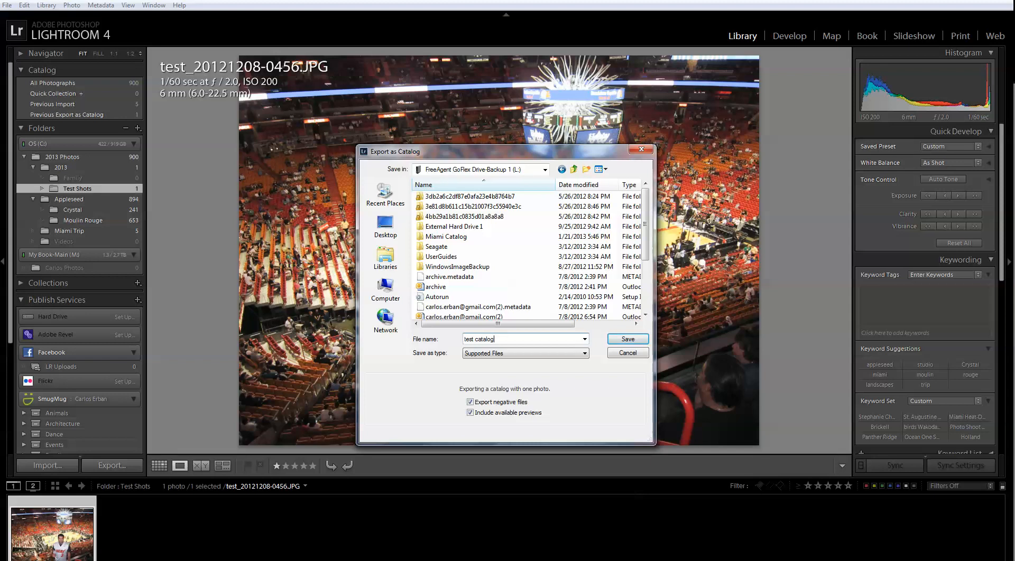
click(632, 340)
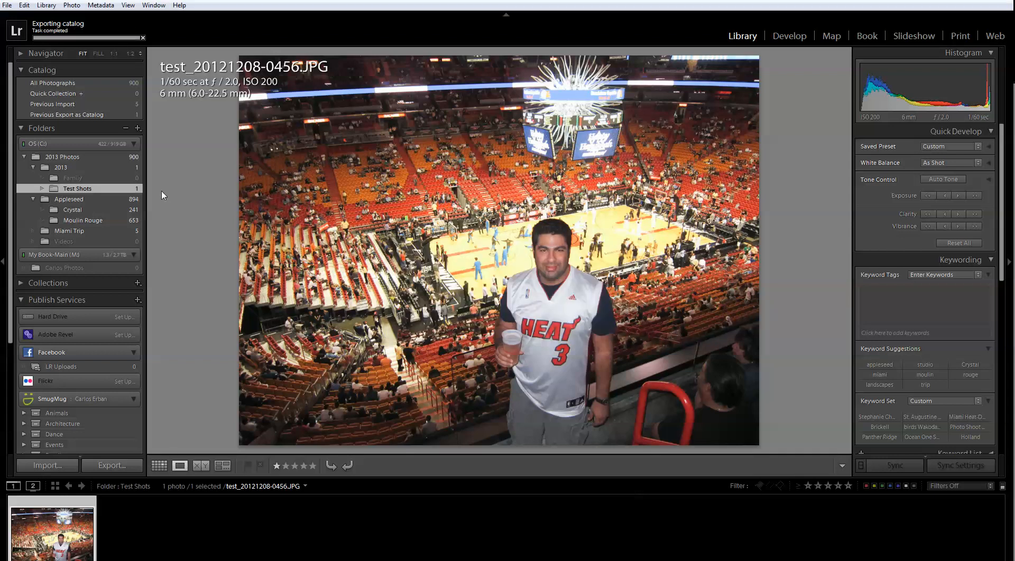
- Open the recent catalog 2011-before Lightroom 4 Catalog.lrcat, backing up the 2013 catalog as it closes
click(6, 5)
mouse_move(42, 42)
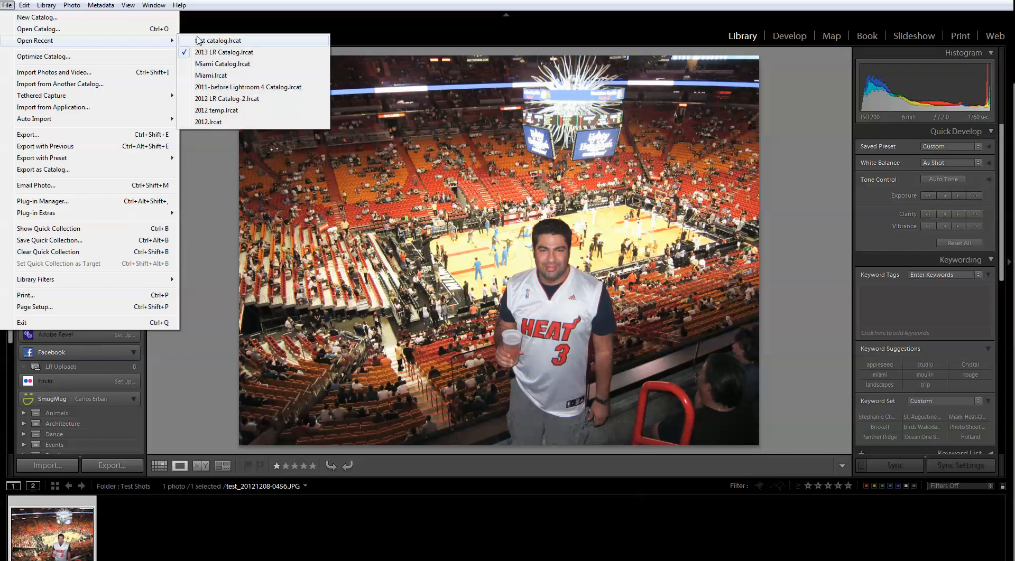
click(218, 87)
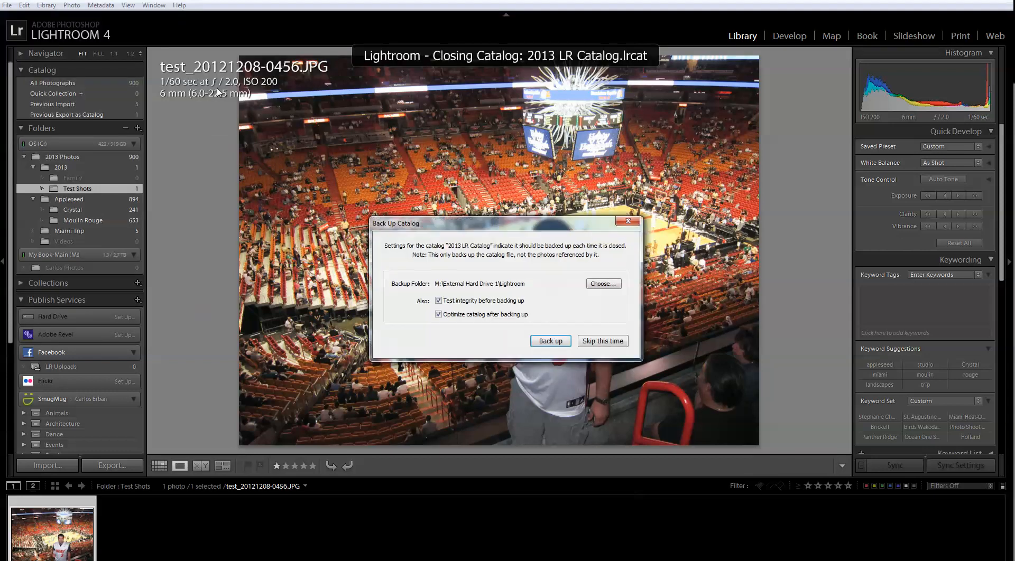
click(550, 342)
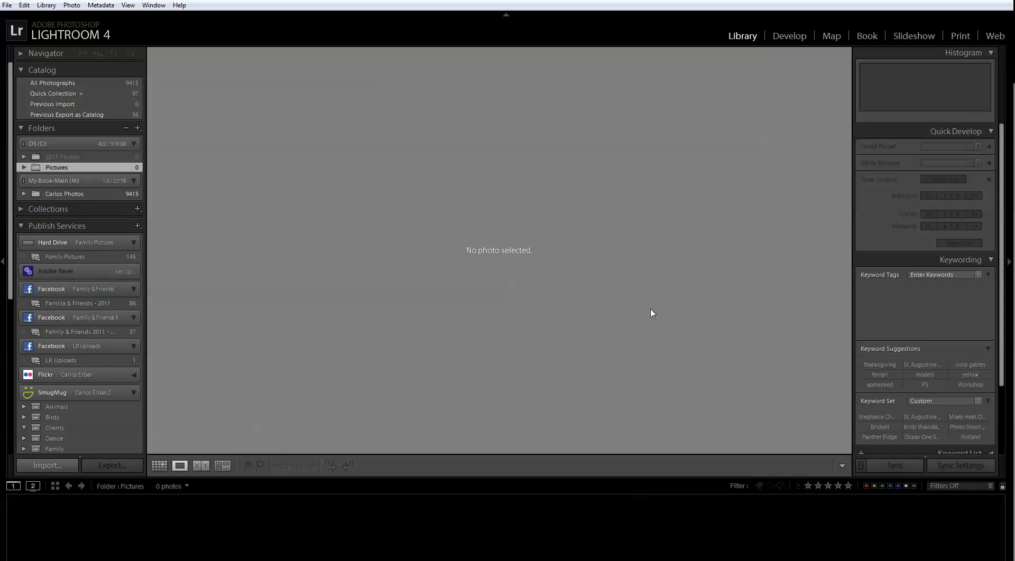
- Expand the photo folders on My Book-Main (M:) and select the Miami Heat folder inside 2011
click(24, 194)
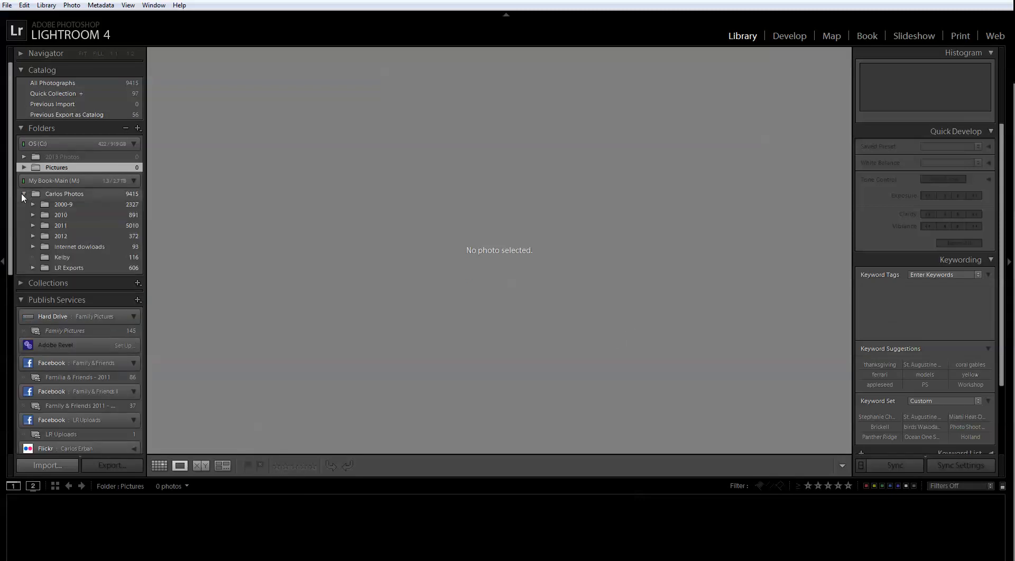
click(32, 226)
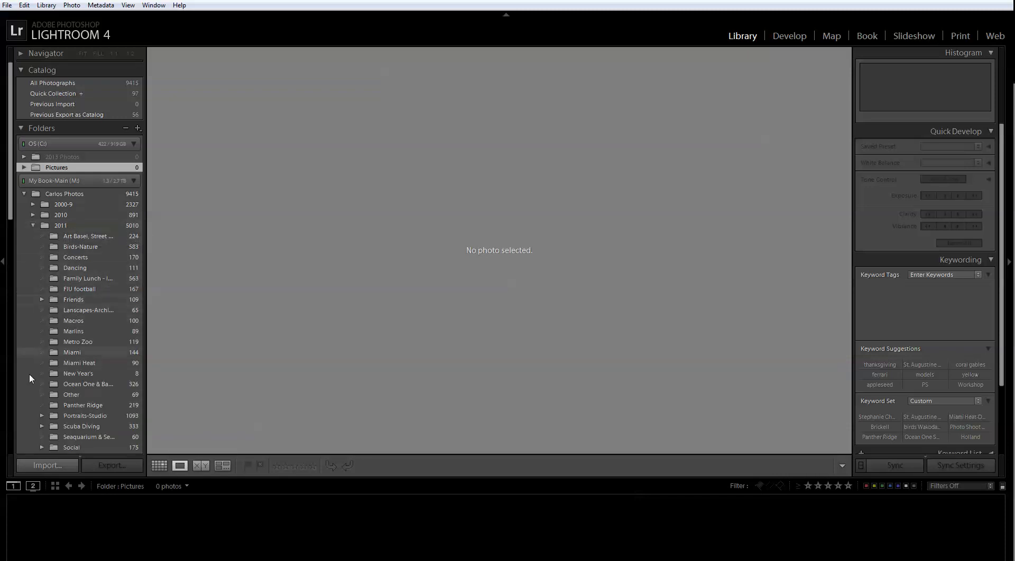
click(87, 363)
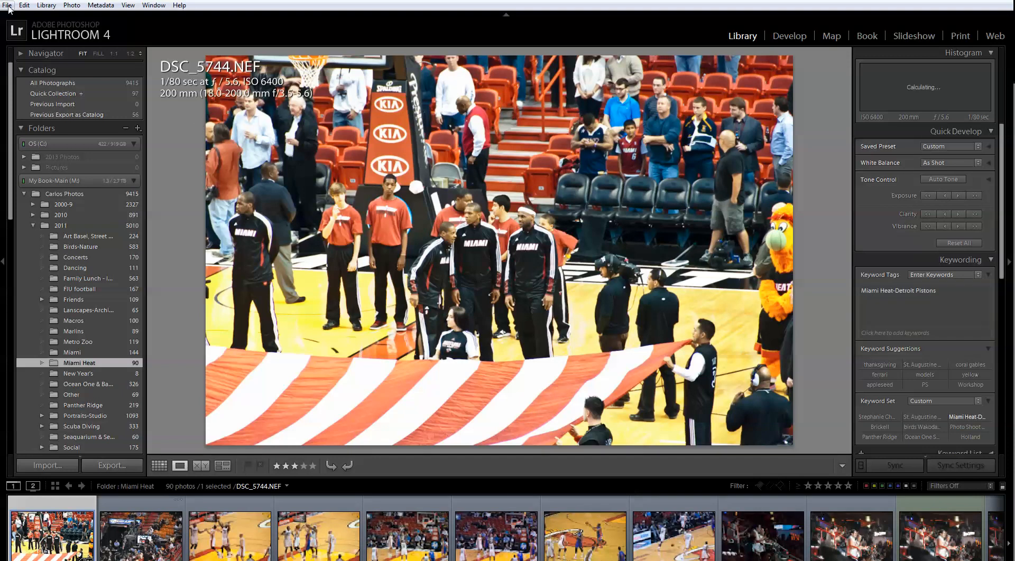
- Start an import from another catalog, choosing the test catalog file in the test catalog folder on the FreeAgent GoFlex drive (L:)
click(8, 6)
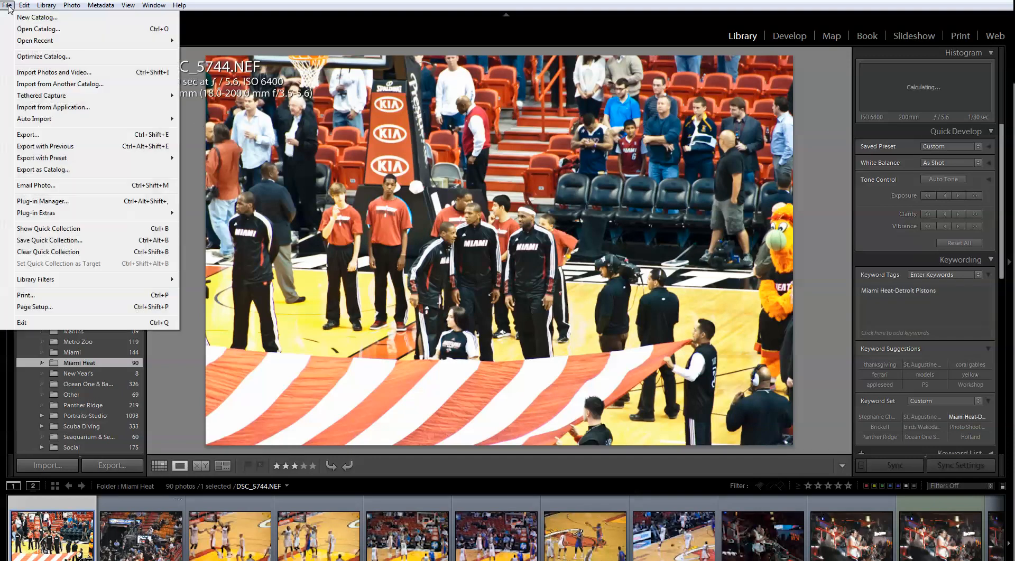
click(78, 85)
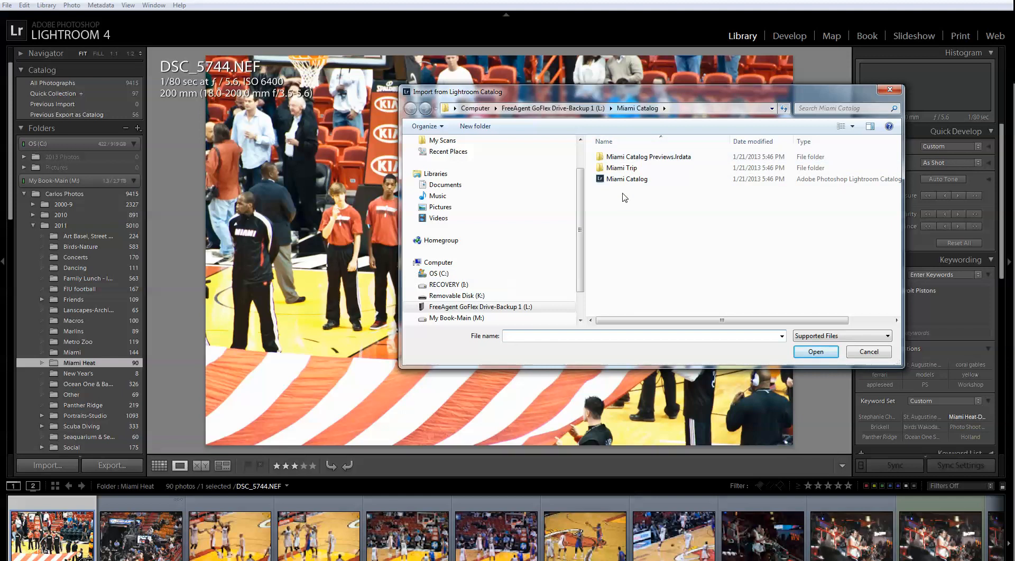
click(569, 108)
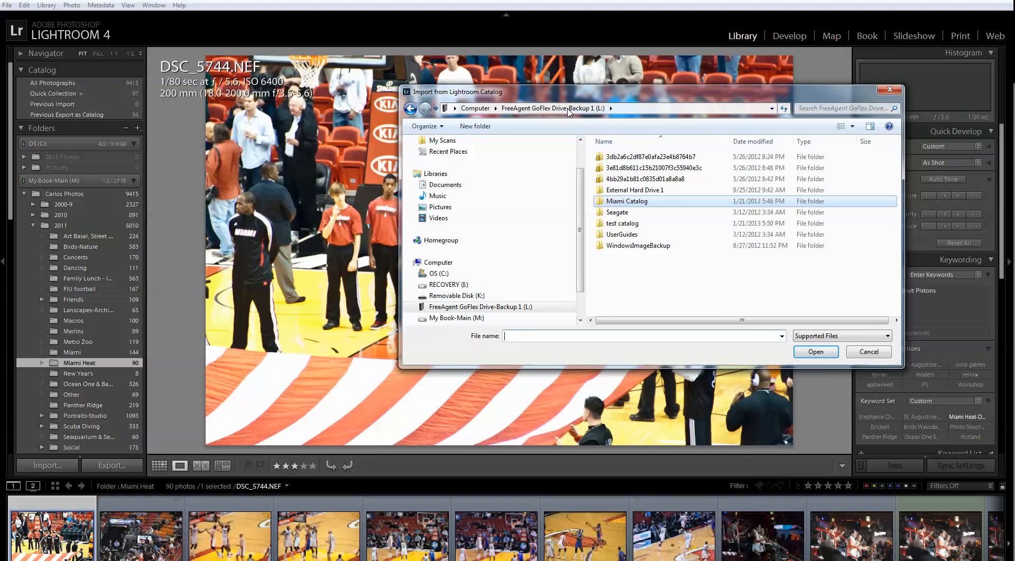
double_click(632, 227)
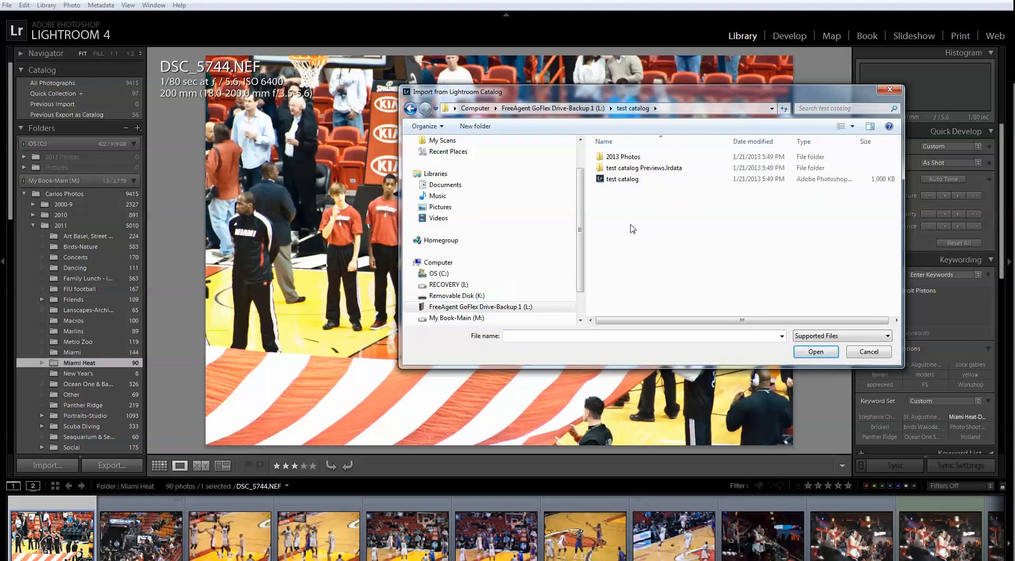
click(621, 180)
click(819, 353)
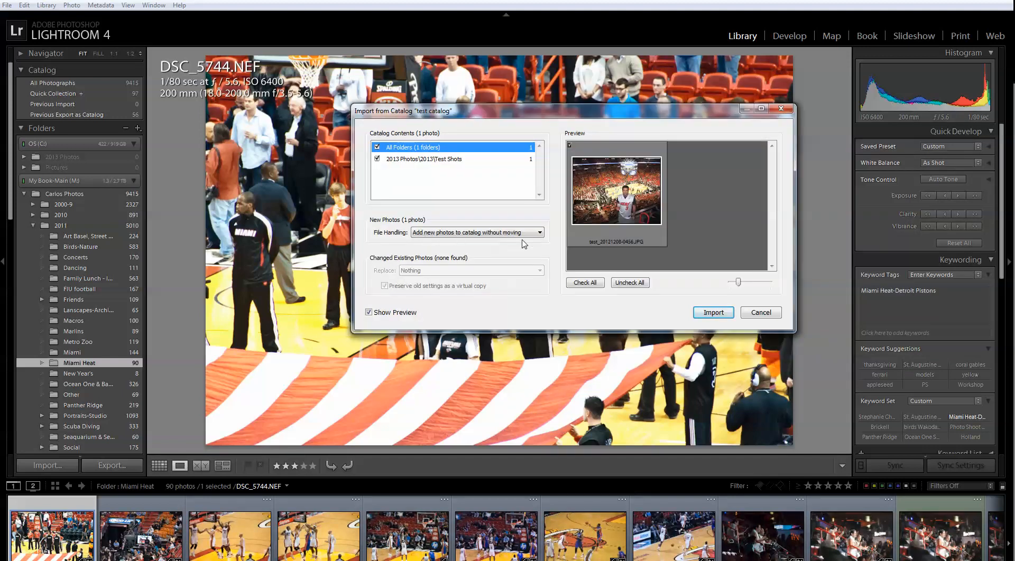
- Review the file handling options and import the test catalog with new photos added to the catalog without moving
click(539, 236)
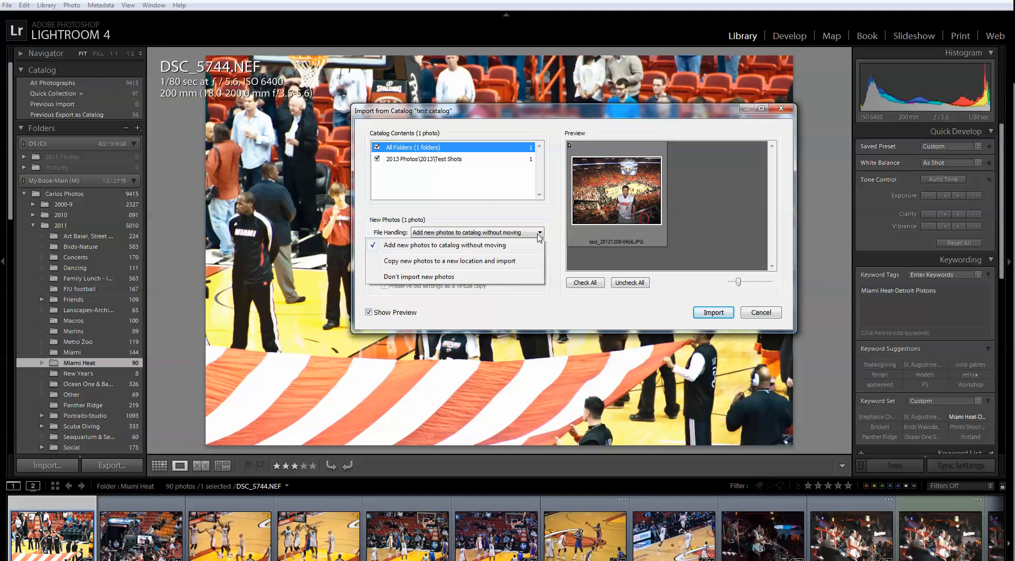
click(539, 236)
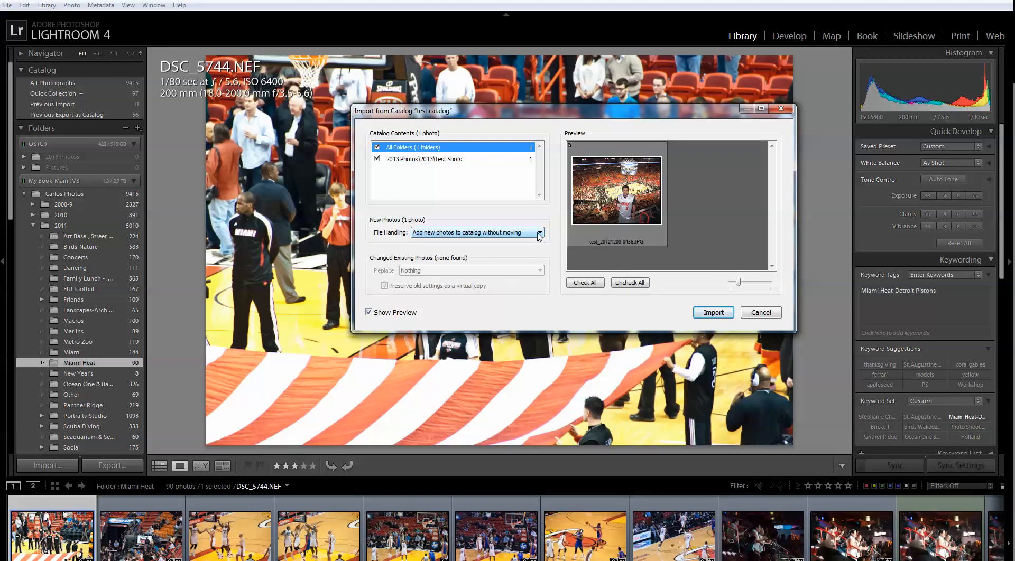
click(539, 235)
click(539, 235)
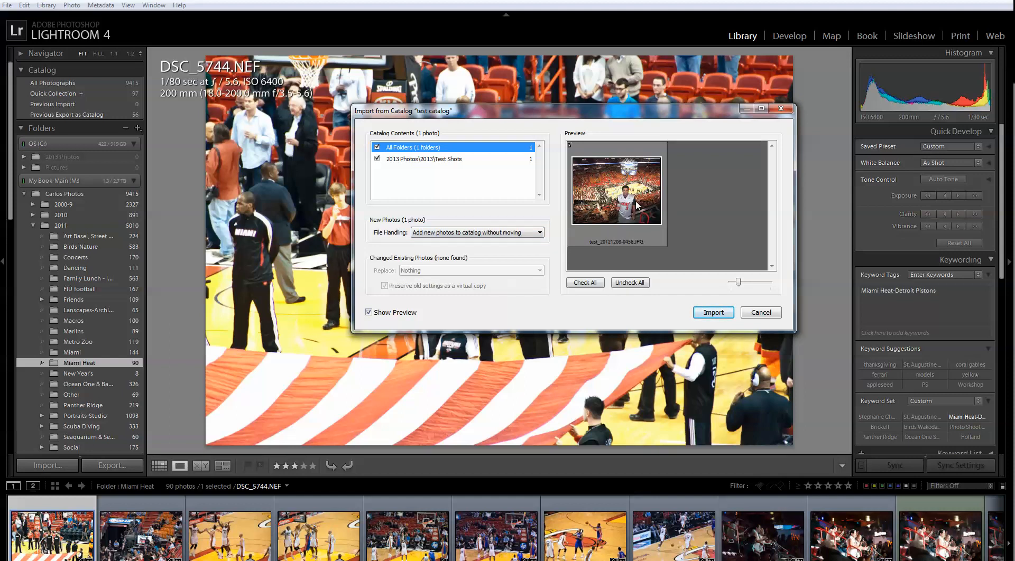
mouse_move(738, 282)
mouse_down()
mouse_move(754, 282)
mouse_move(740, 283)
mouse_up()
click(713, 312)
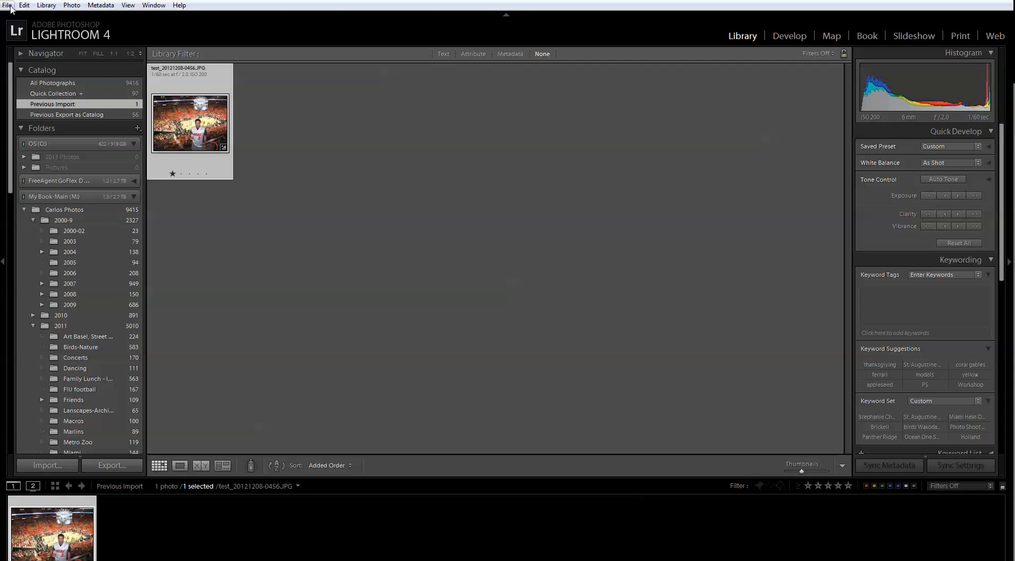
- Reopen the recent catalog 2013 LR Catalog.lrcat, skipping the backup of the 2011 catalog this time
click(9, 6)
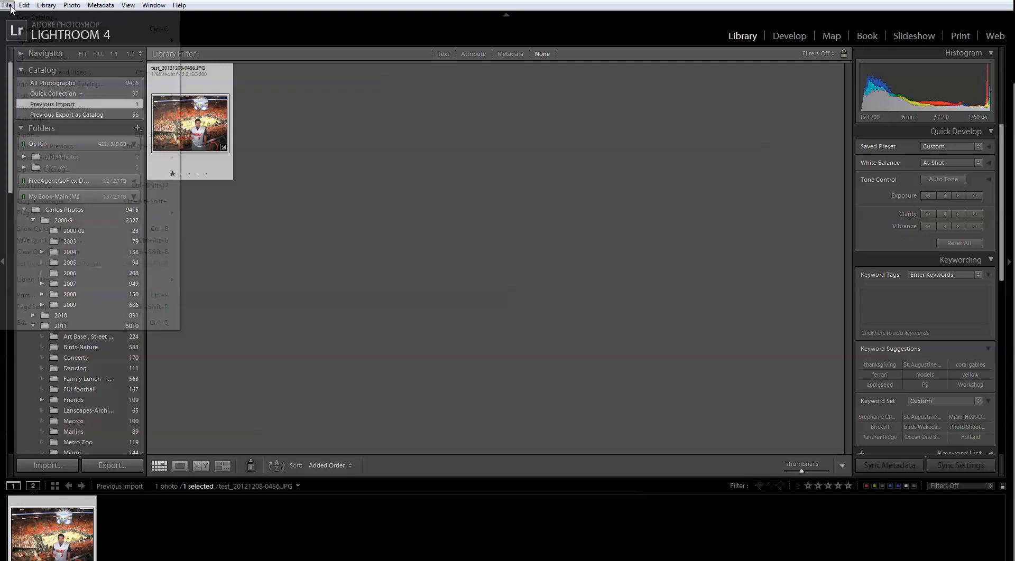
mouse_move(44, 43)
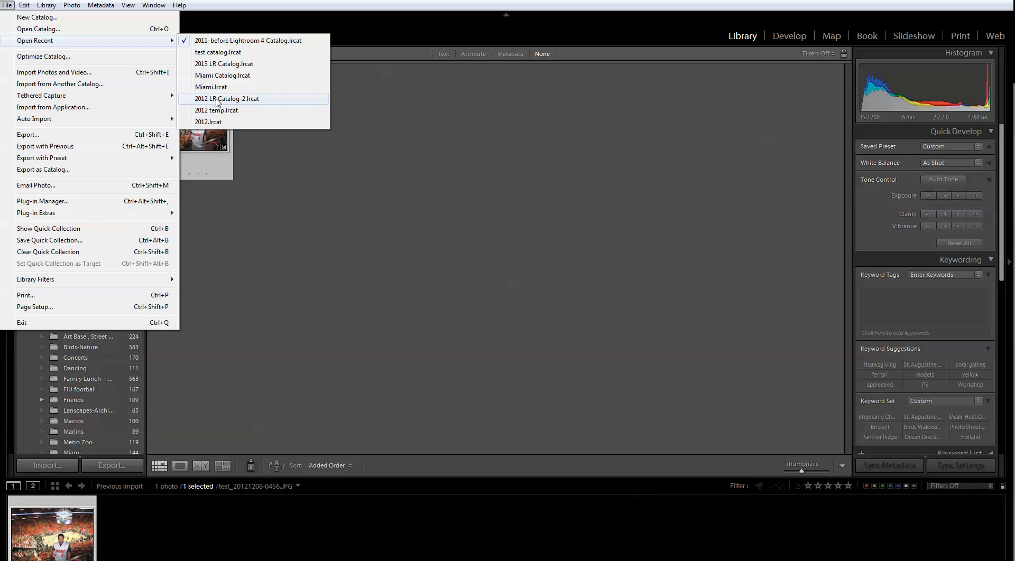
click(223, 64)
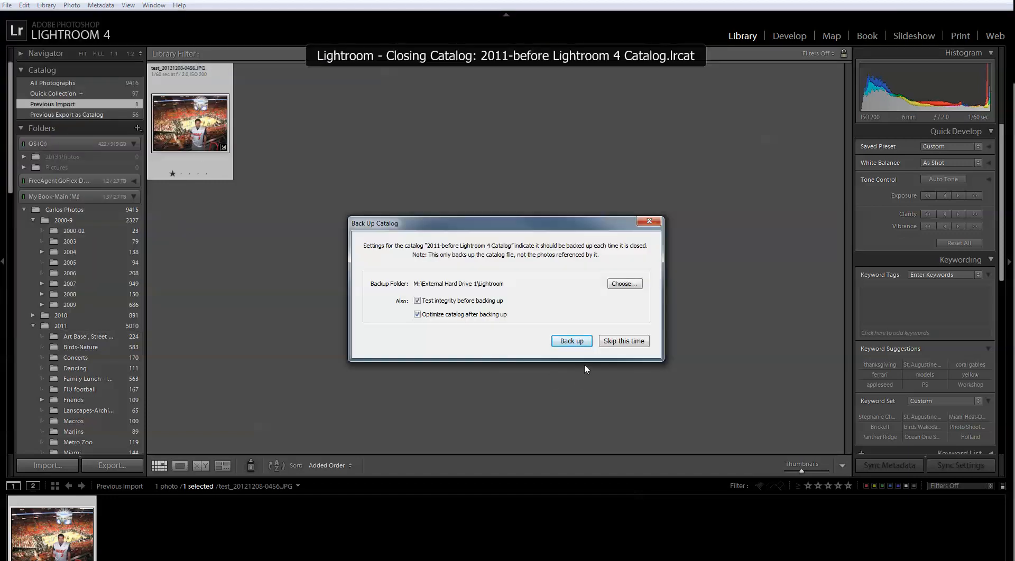
click(623, 341)
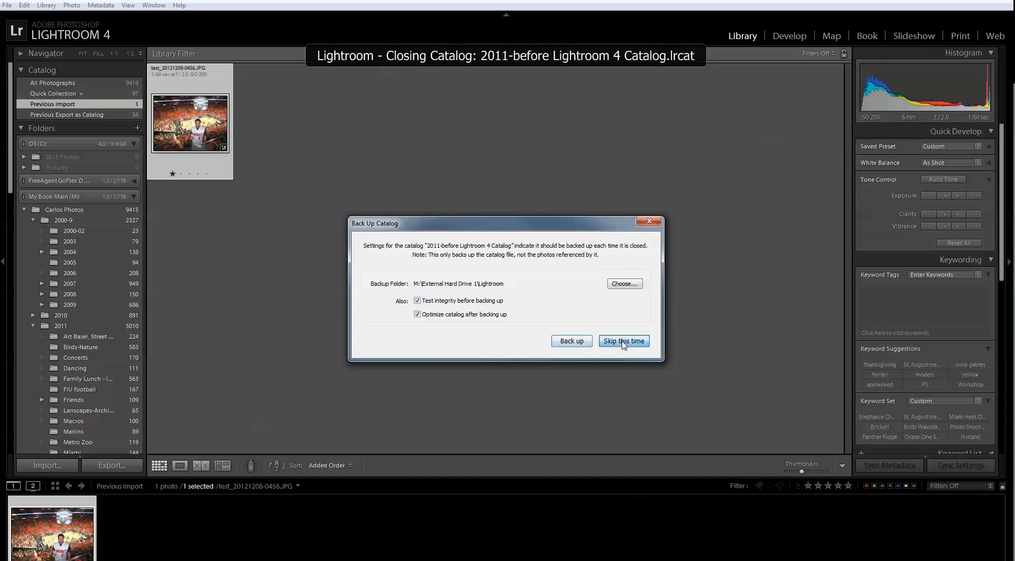